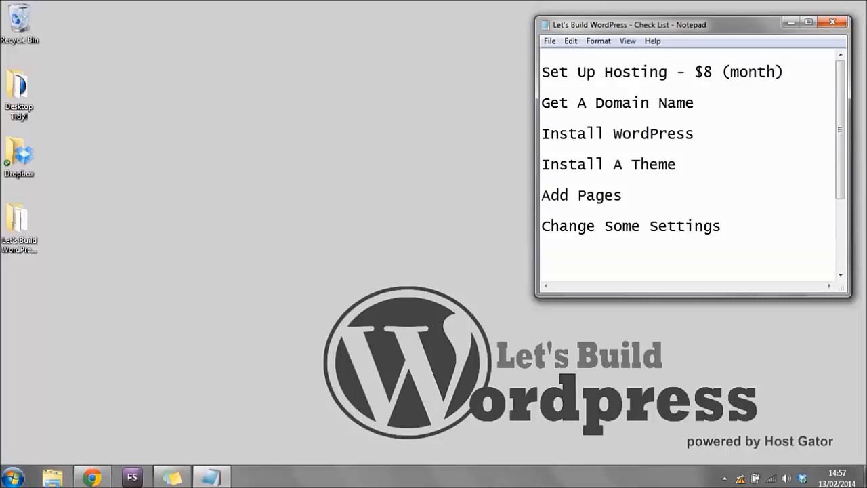
Append ' - $13 (year)' to the 'Get A Domain Name' checklist step.
left_click_drag(701, 103, 500, 104)
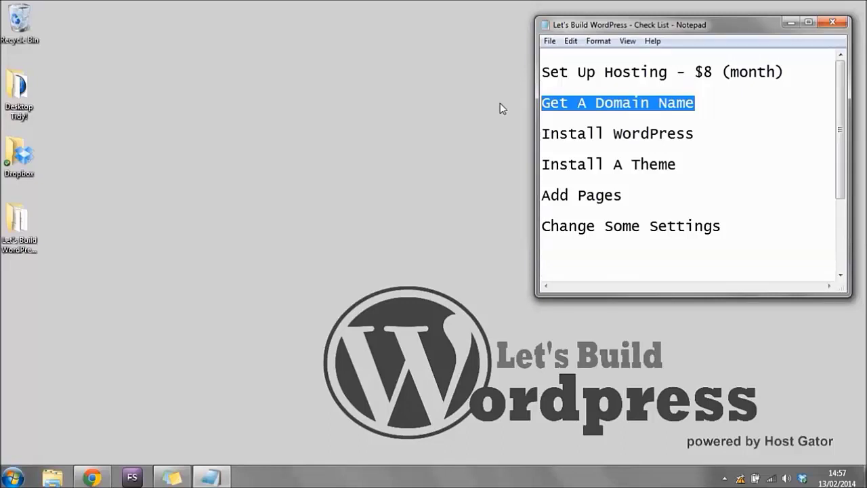
left_click(731, 103)
type("- ")
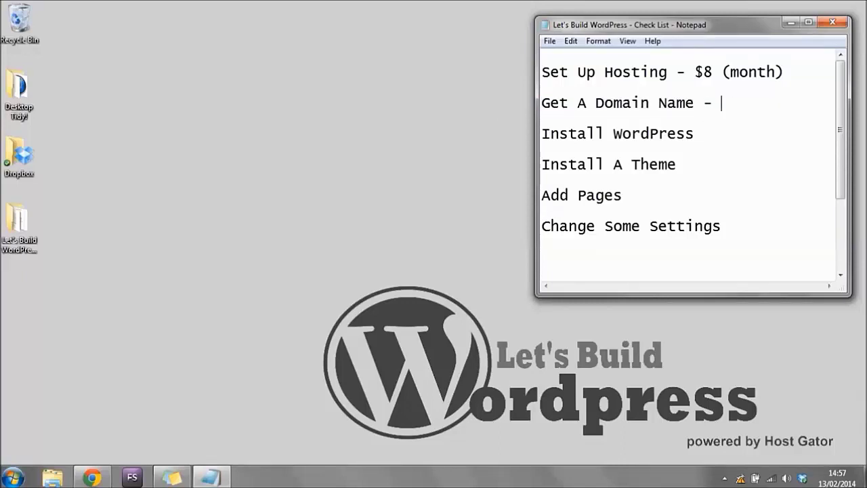
type("$13 ()")
key("Left")
type("year")
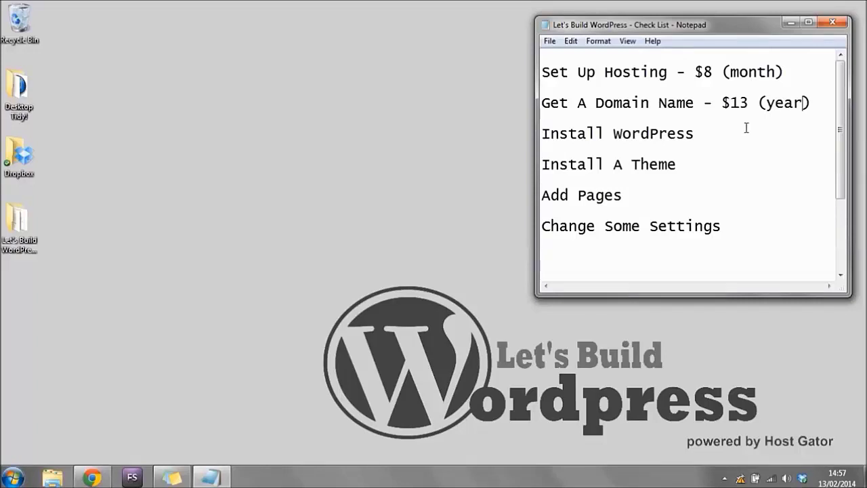
Add a '$13' line below the checklist after reviewing the hosting and domain costs.
left_click_drag(788, 72, 542, 71)
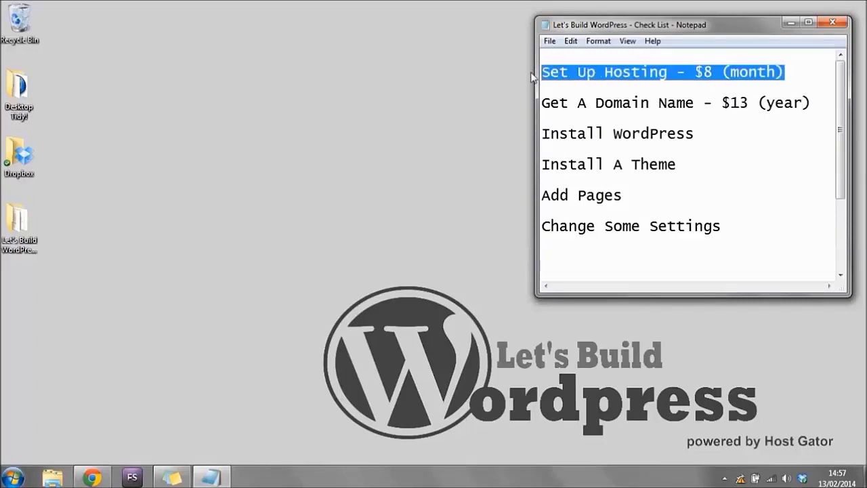
left_click(815, 107)
left_click(544, 108, "shift")
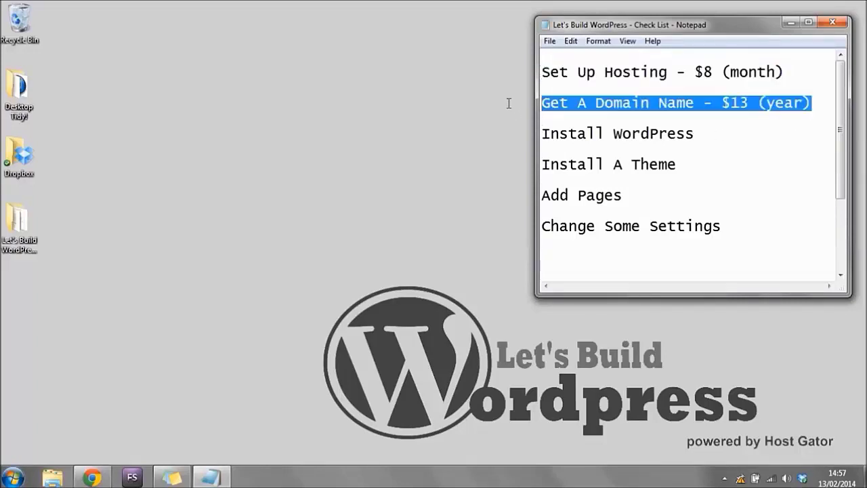
left_click(749, 231)
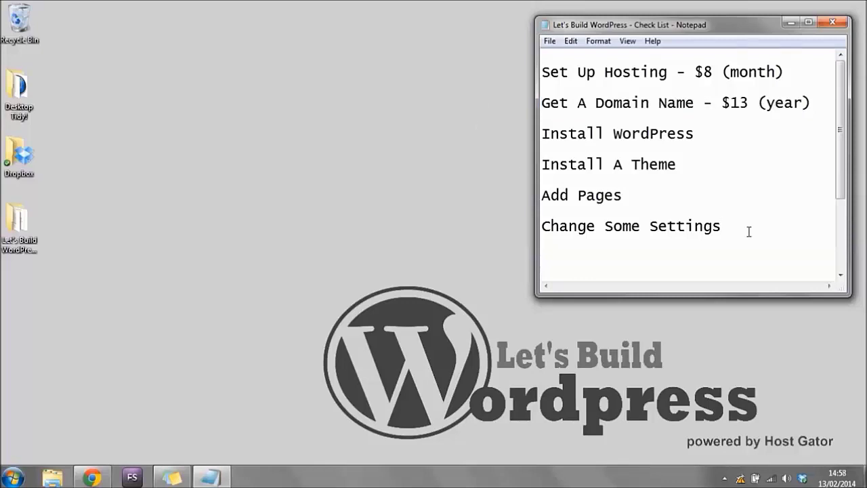
key("Return")
key("Return")
type("$13")
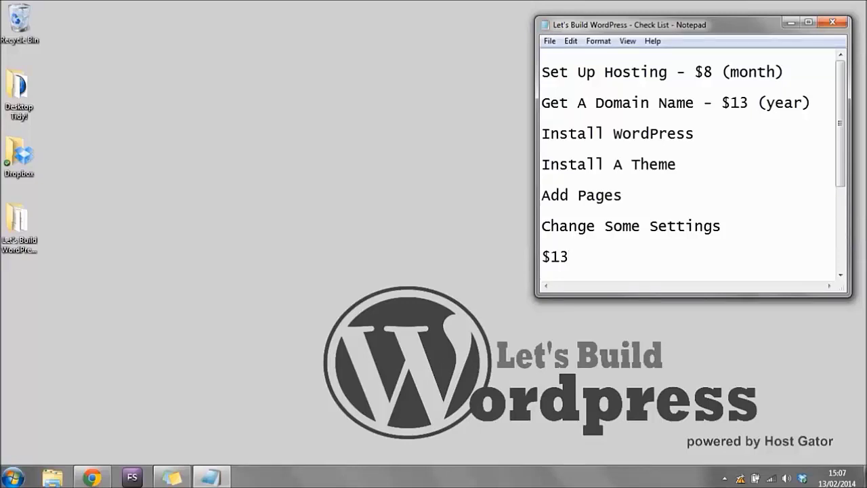
left_click_drag(542, 72, 382, 114)
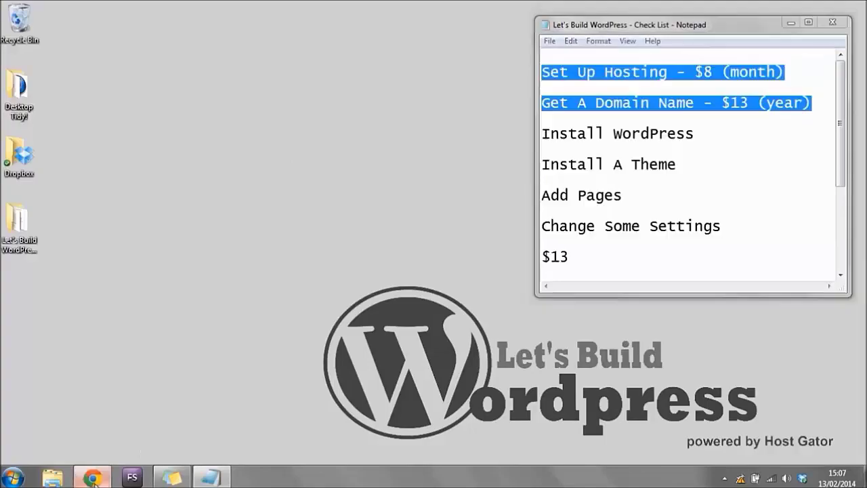
Open hostgator.com's Web Hosting page and scroll to the Hatchling, Baby and Business plan prices.
left_click(92, 478)
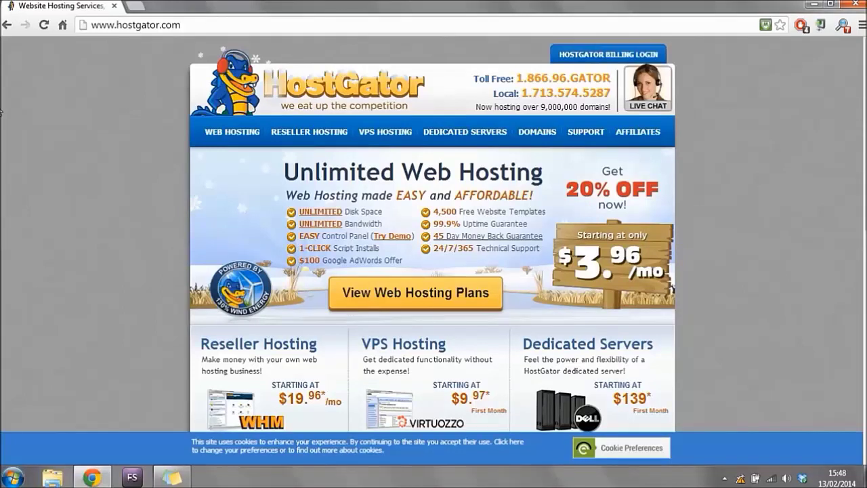
left_click(247, 139)
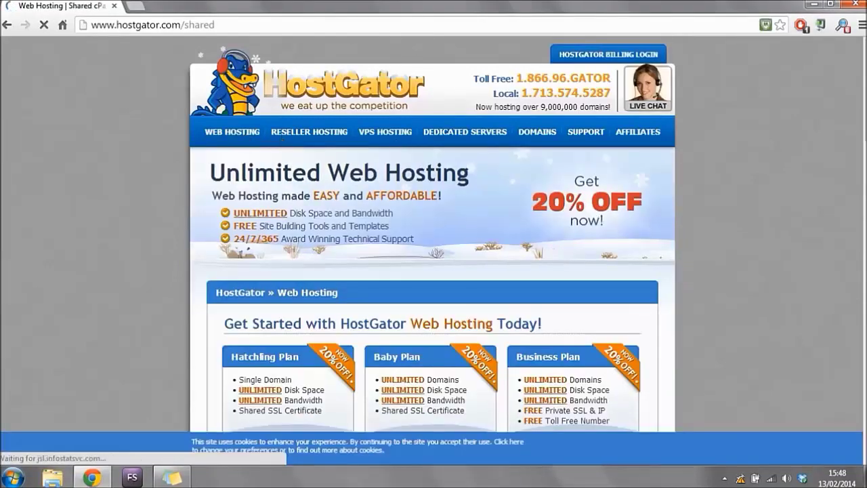
scroll(434, 271, "down", 1)
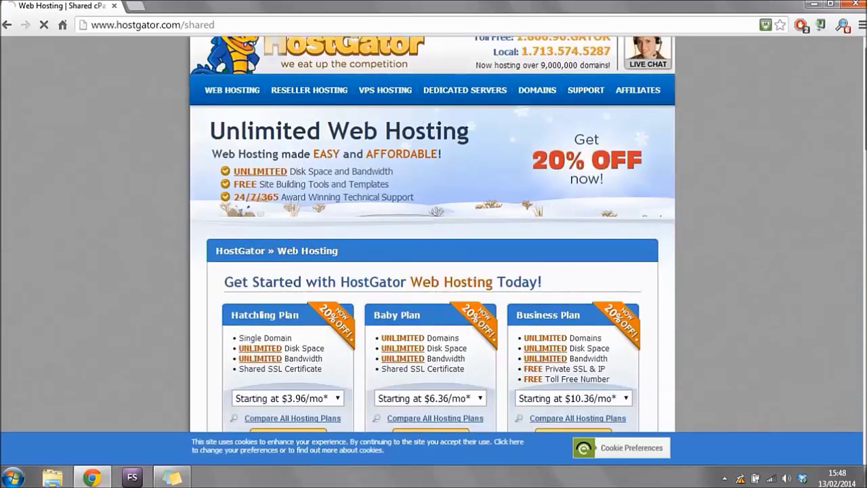
scroll(865, 108, "down", 2)
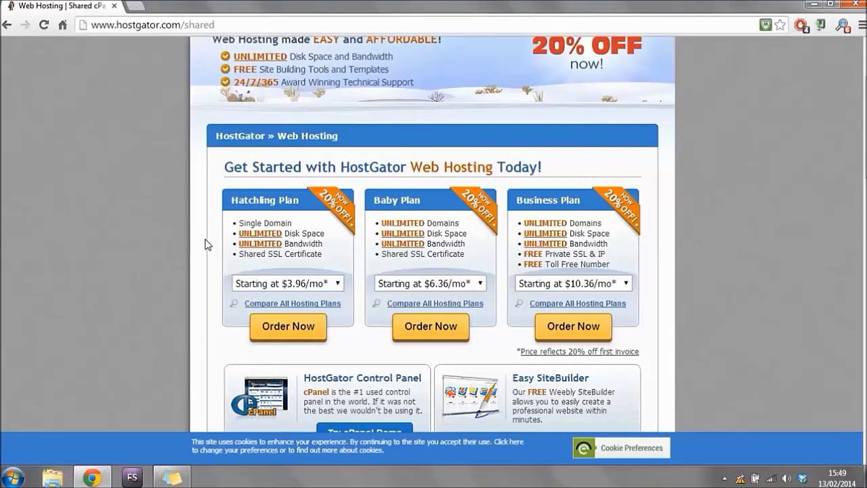
Choose 'Monthly - $7.16/mo*' for the Hatchling plan and order it.
left_click(342, 289)
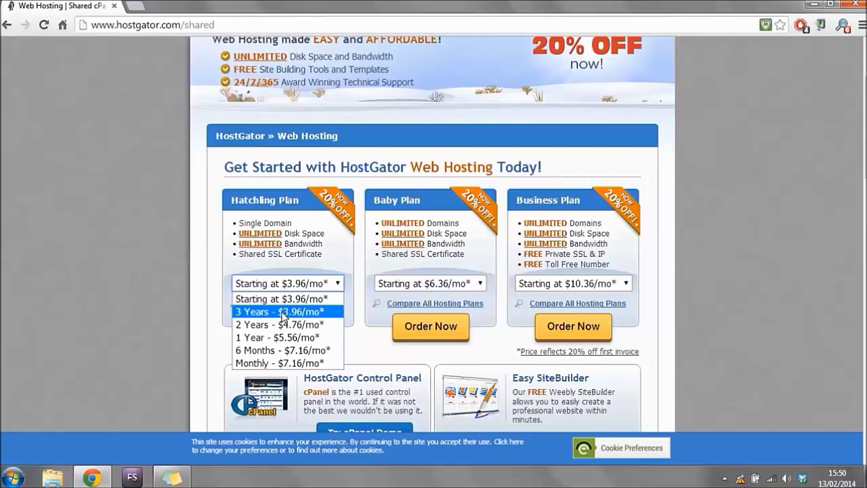
left_click(293, 363)
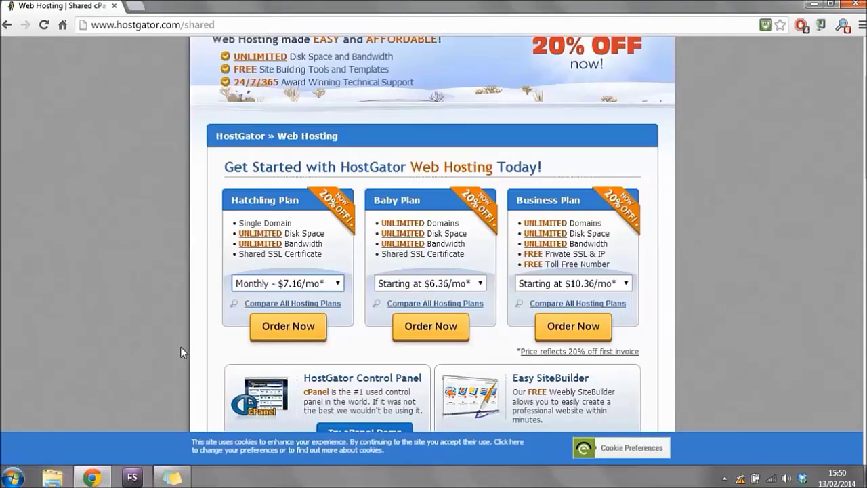
left_click(299, 329)
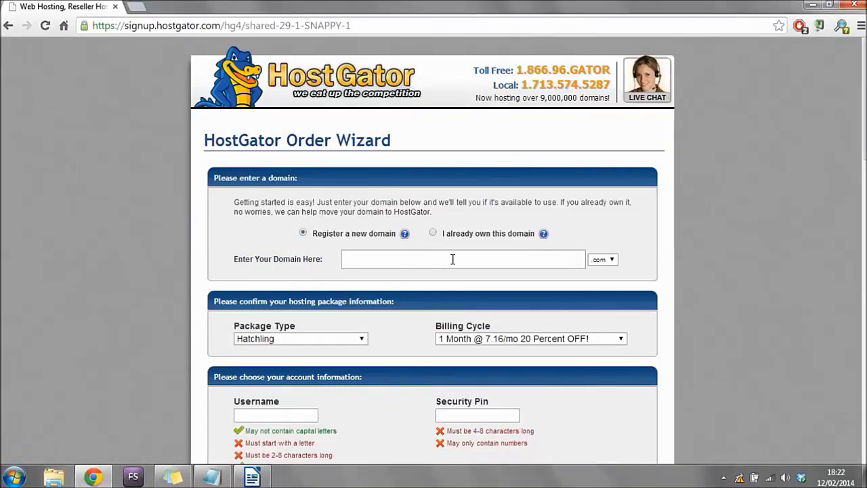
Enter 'promorockets' as the domain with the .com extension and confirm it's available.
type("promorockets")
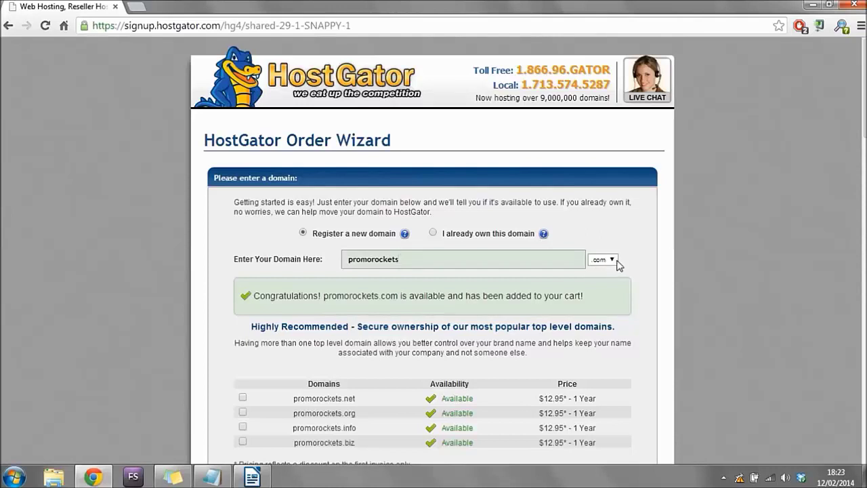
left_click(614, 260)
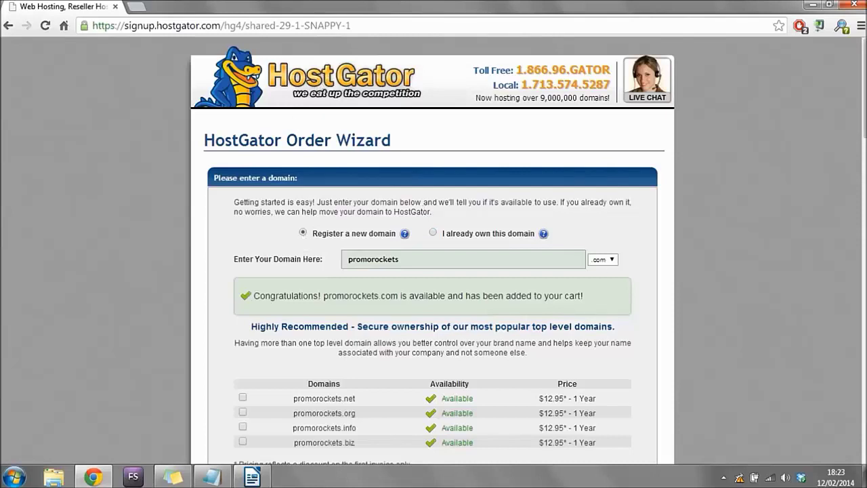
scroll(856, 99, "down", 2)
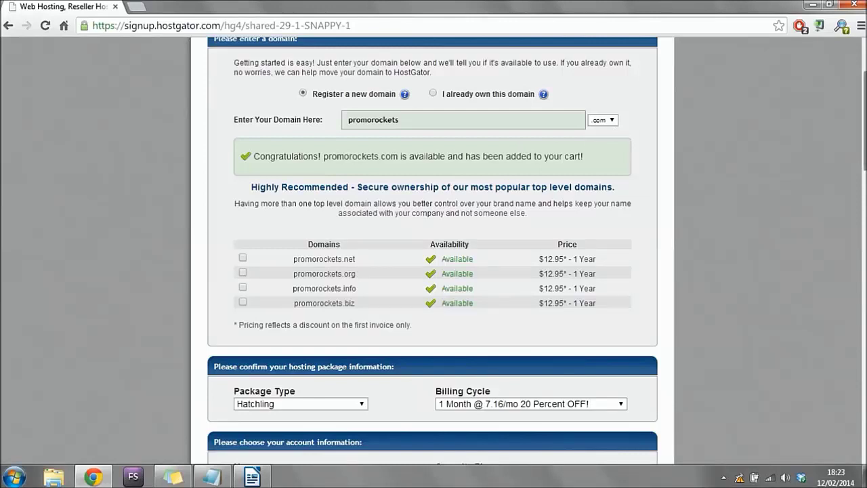
scroll(483, 176, "down", 3)
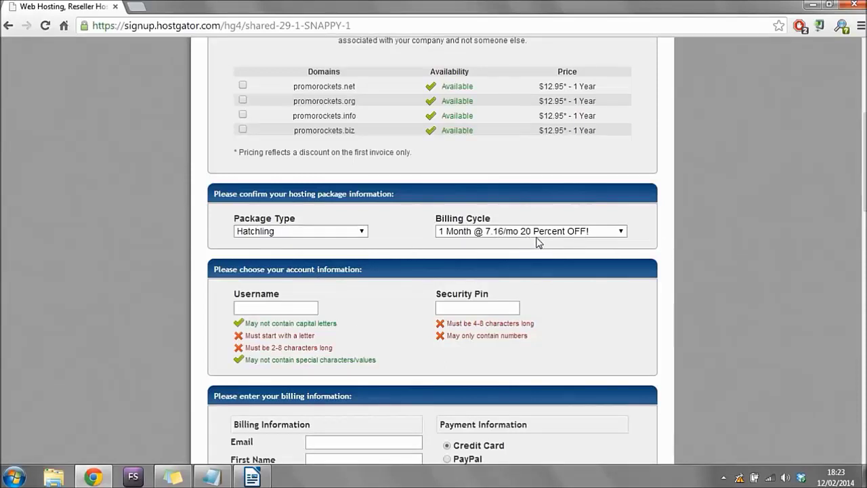
Select PayPal as the payment method on the order form.
scroll(434, 271, "down", 2)
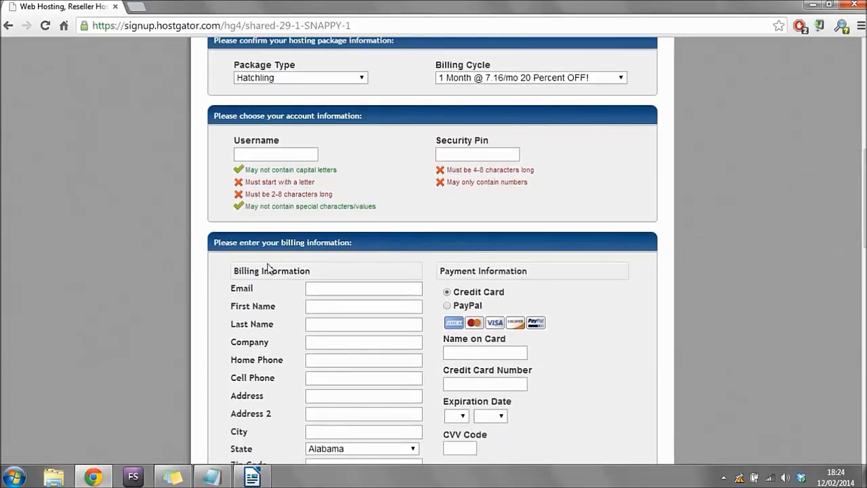
left_click(286, 154)
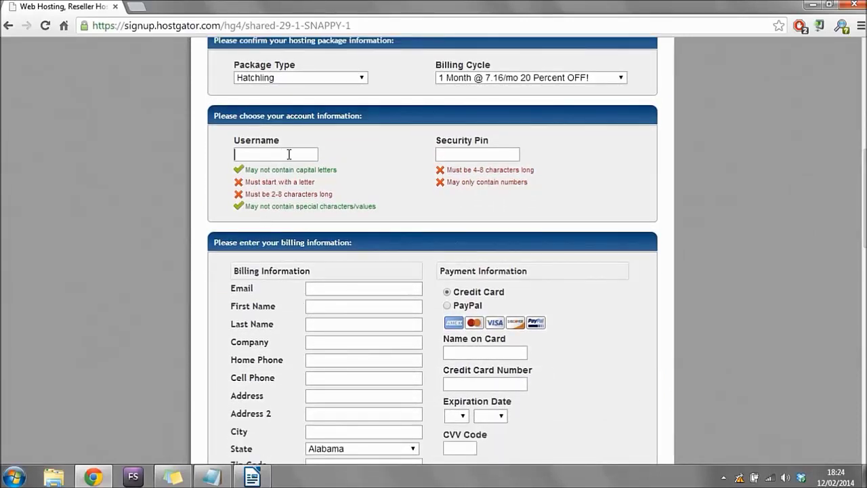
left_click(508, 158)
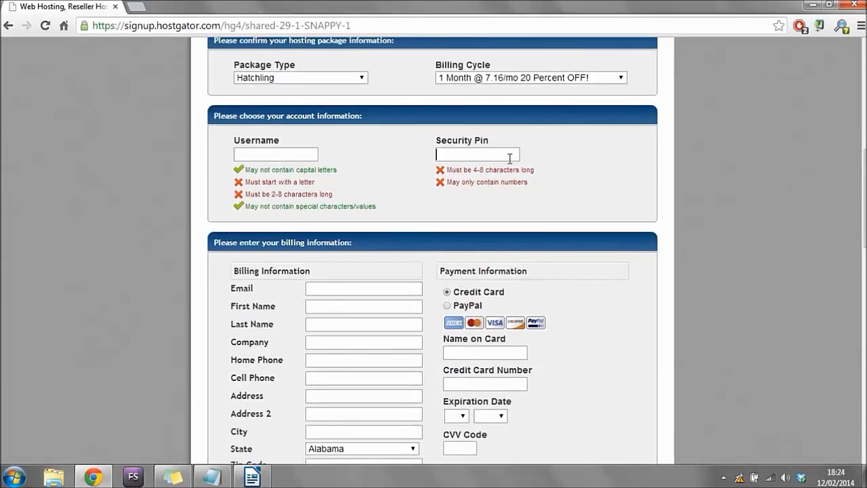
left_click(381, 308)
left_click(448, 306)
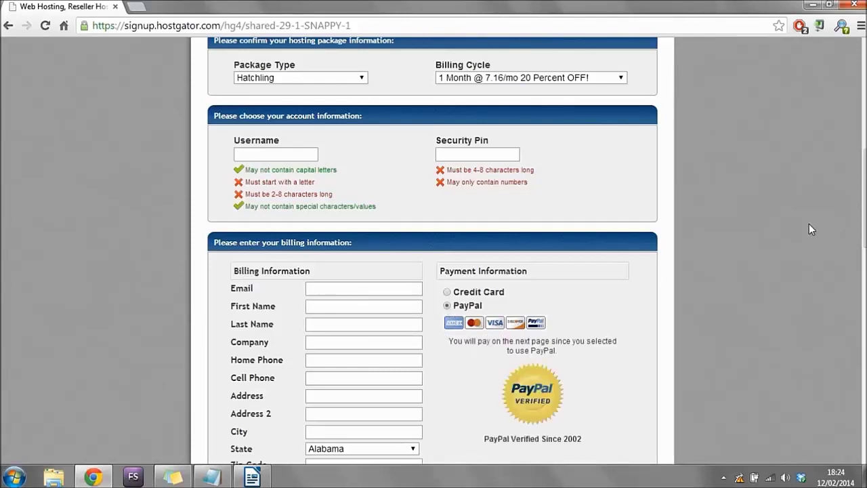
left_click_drag(864, 170, 856, 268)
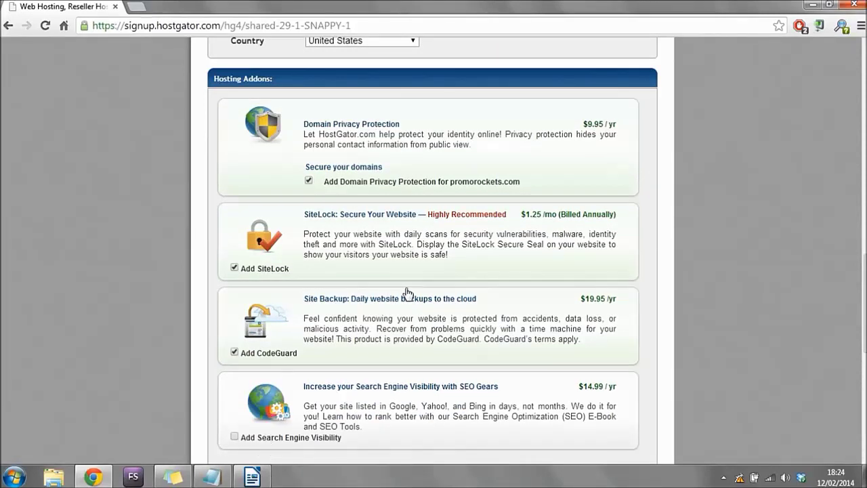
Uncheck Domain Privacy Protection, SiteLock and CodeGuard in the Hosting Addons section.
left_click(309, 180)
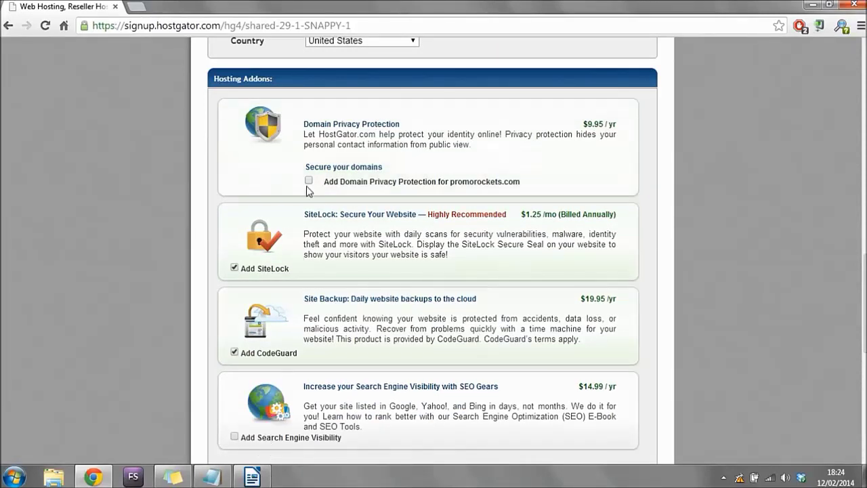
left_click(235, 268)
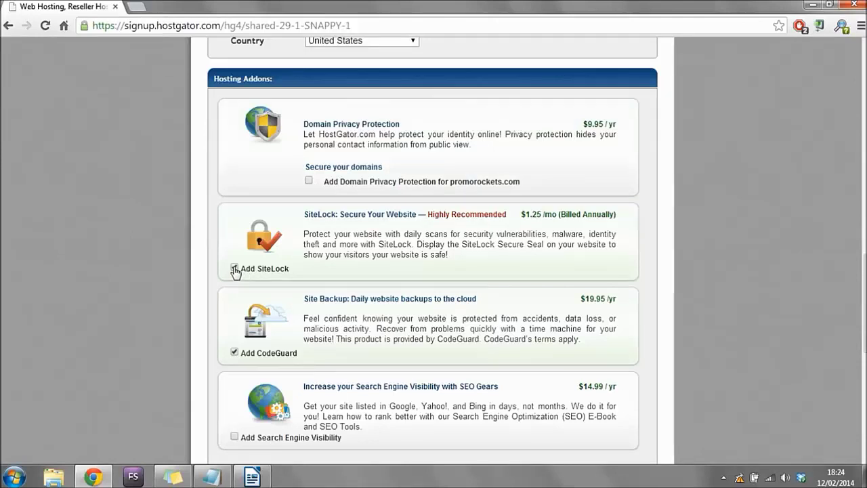
left_click(234, 353)
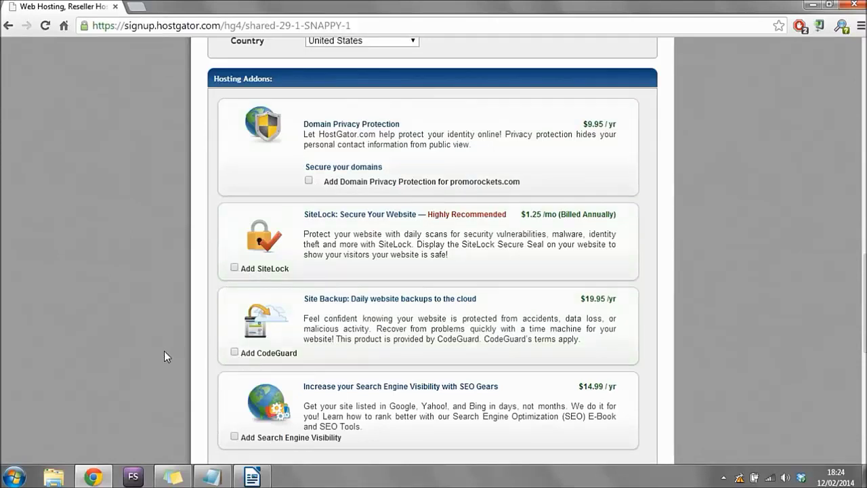
left_click(310, 181)
left_click(236, 268)
left_click(234, 268)
left_click(309, 181)
scroll(433, 250, "down", 4)
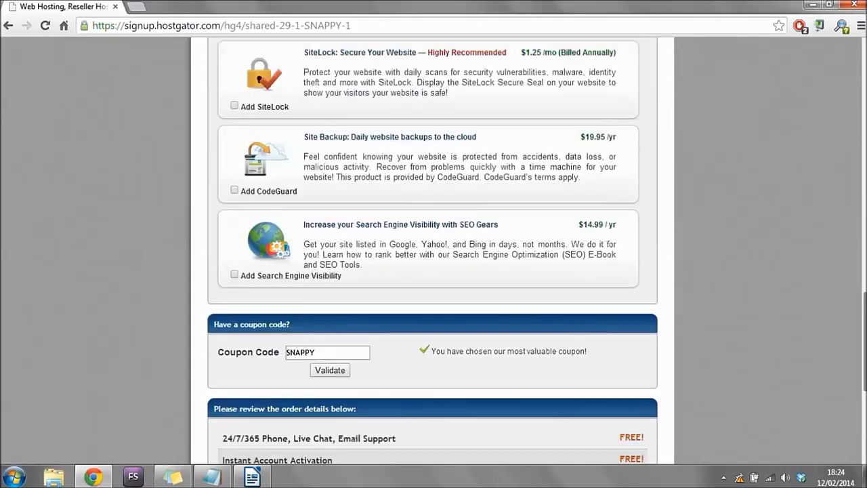
Replace the SNAPPY coupon with WORDPRESS1HOST and apply it.
scroll(358, 130, "down", 2)
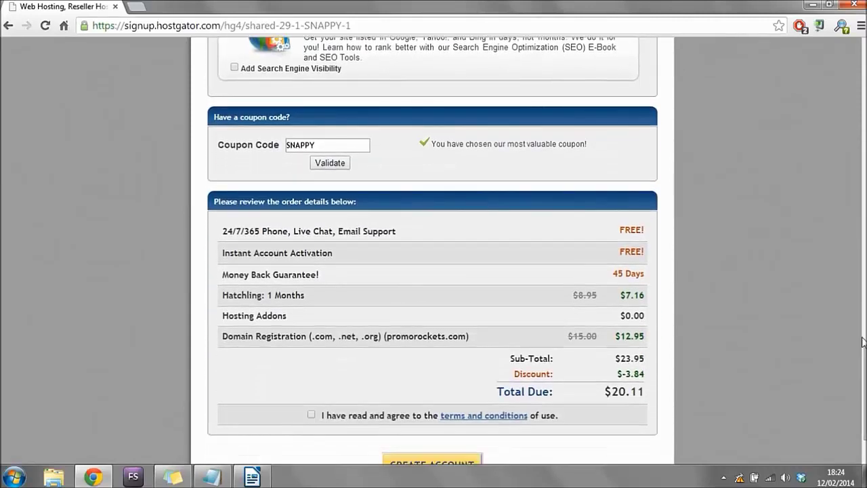
left_click_drag(340, 145, 259, 149)
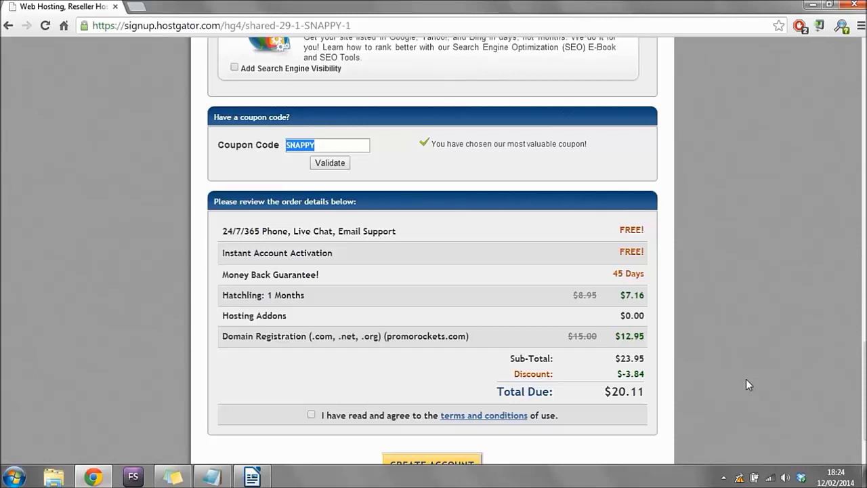
left_click(344, 147)
double_click(345, 147)
key("BackSpace")
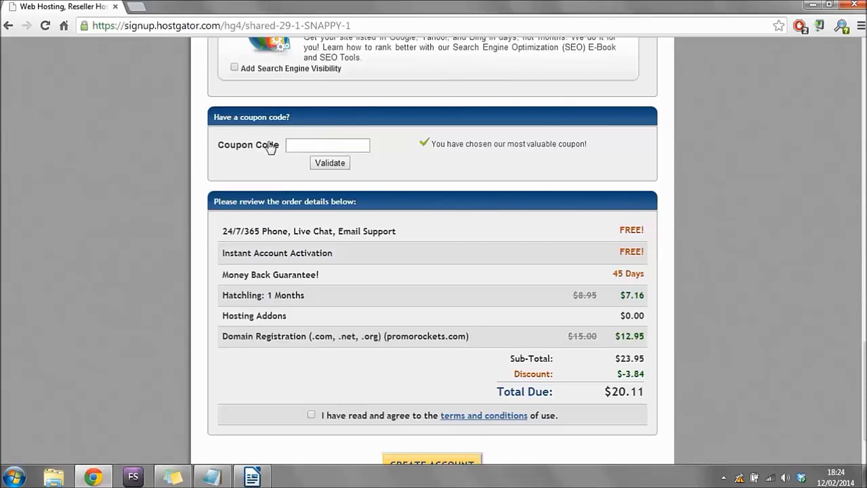
type("WORDPRESS1HOST")
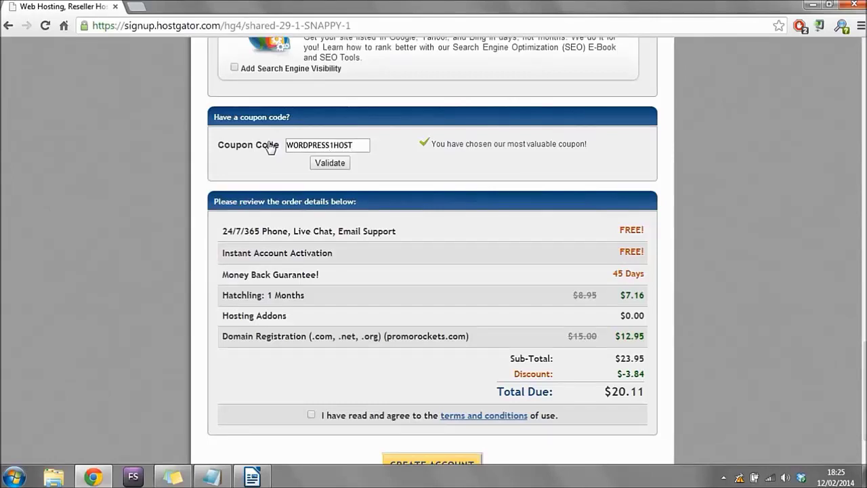
left_click(328, 163)
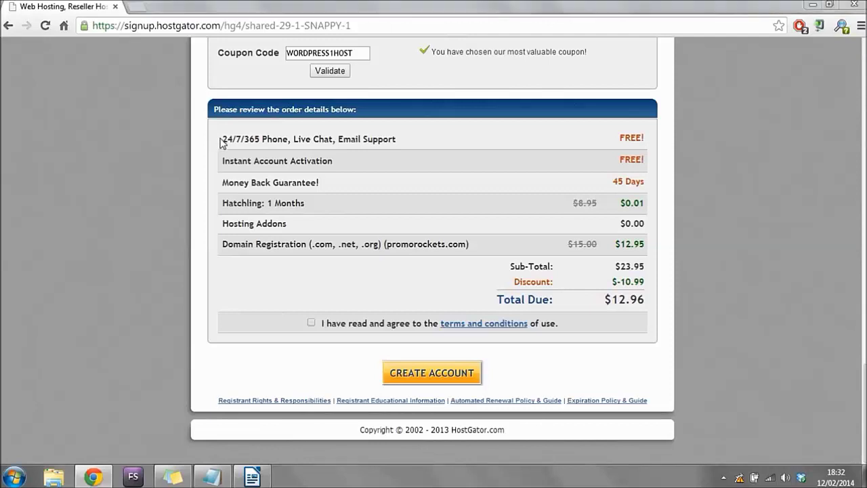
Review the free support, 45-day money back guarantee and $12.96 total due lines.
left_click_drag(221, 140, 664, 135)
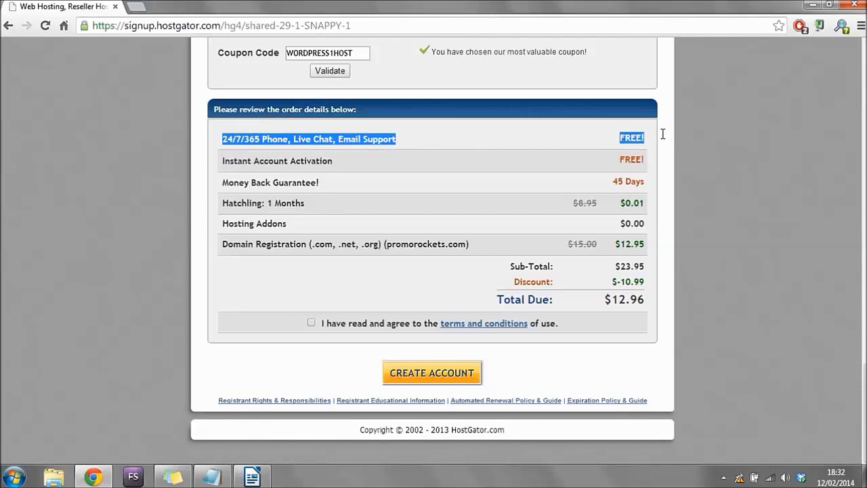
left_click_drag(217, 183, 662, 188)
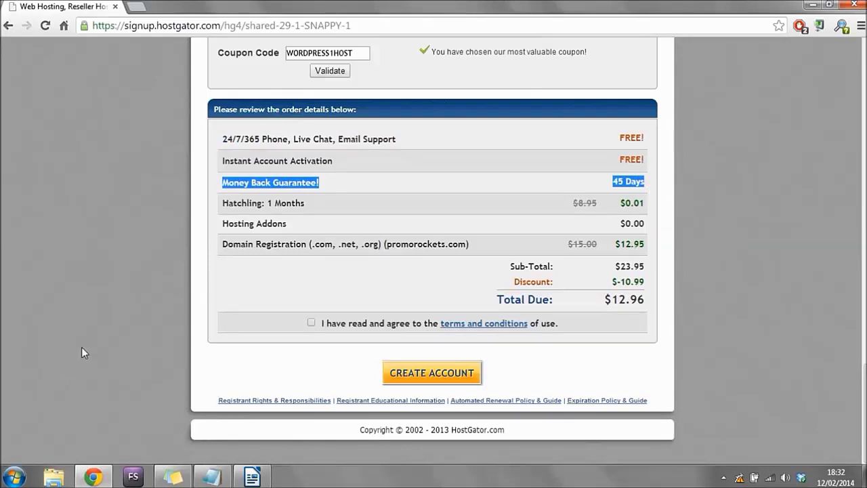
left_click_drag(131, 154, 407, 143)
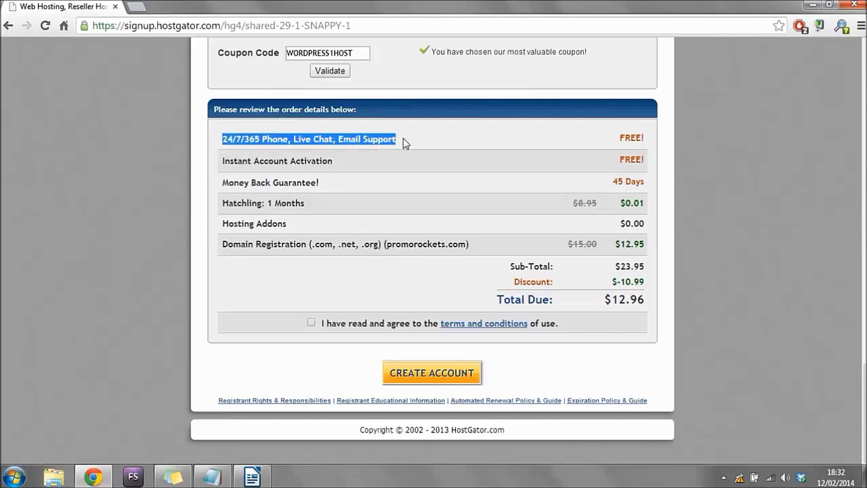
left_click(161, 227)
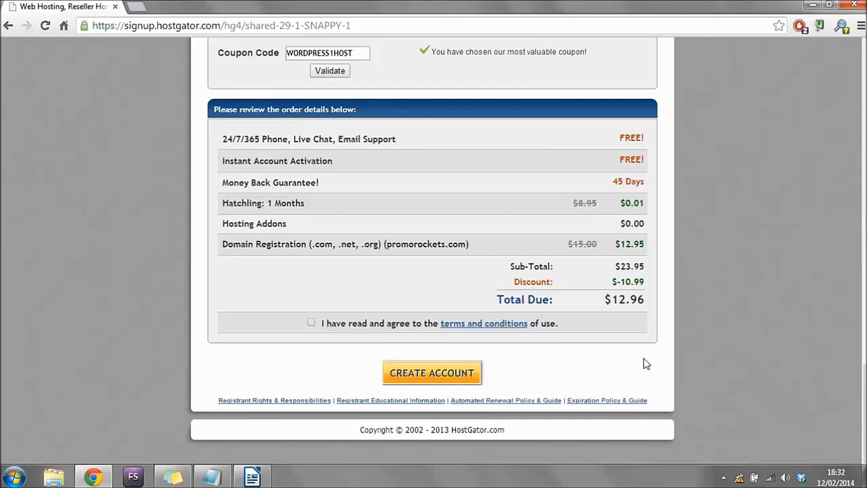
left_click_drag(597, 303, 658, 300)
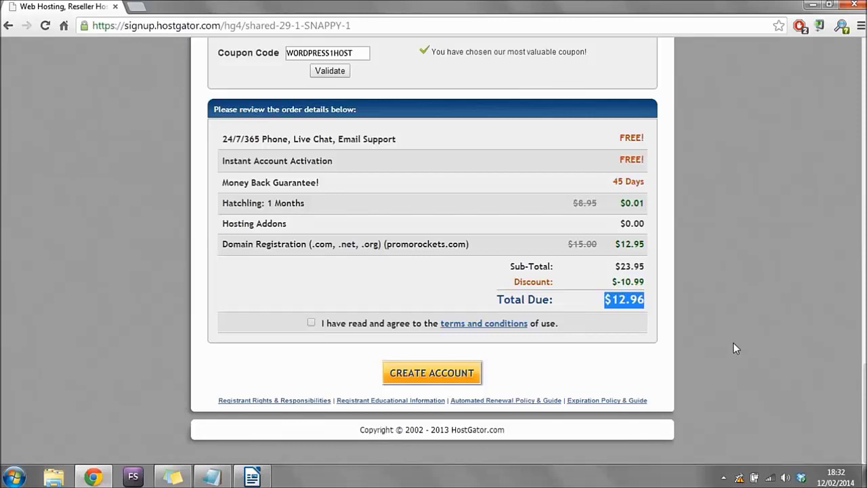
left_click(733, 343)
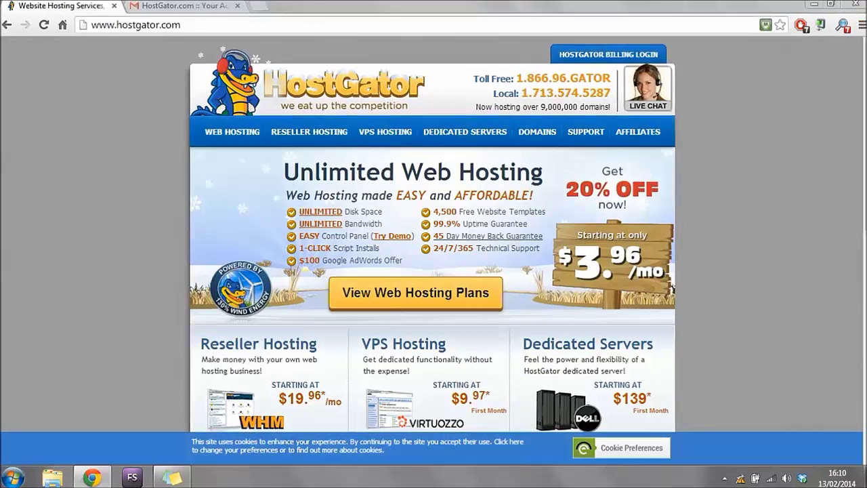
Open the cPanel login from the welcome email and enter the emailed username.
left_click(114, 5)
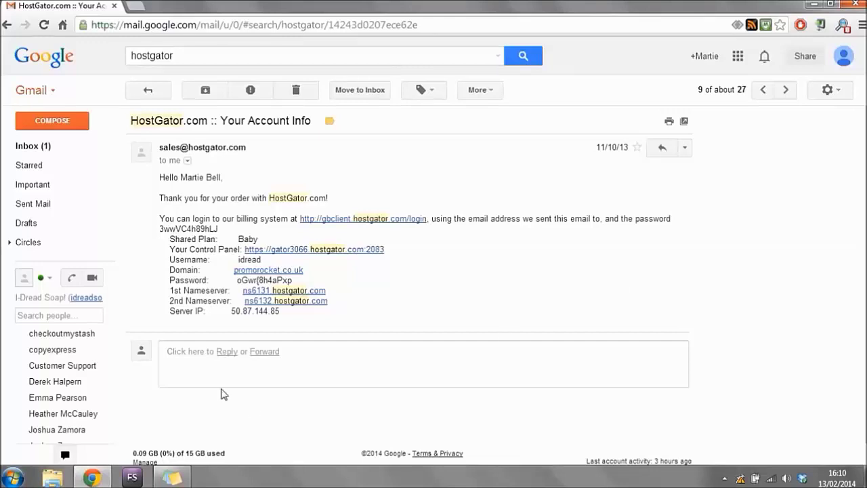
left_click(313, 252)
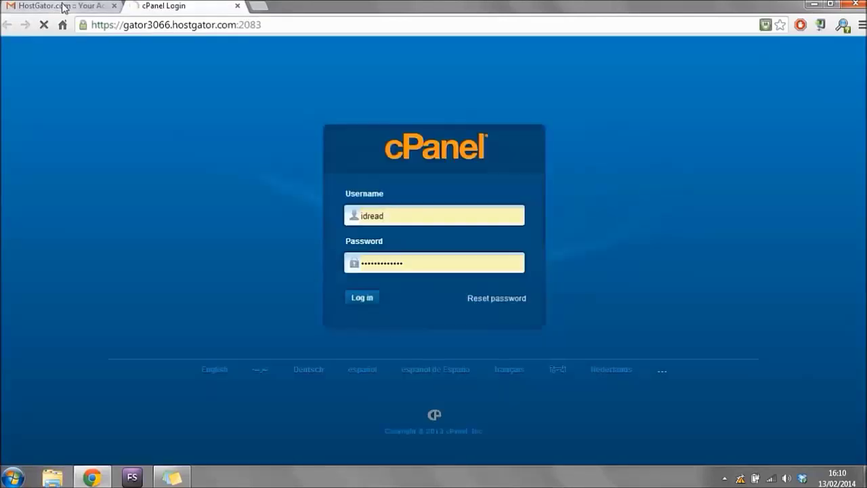
left_click(62, 7)
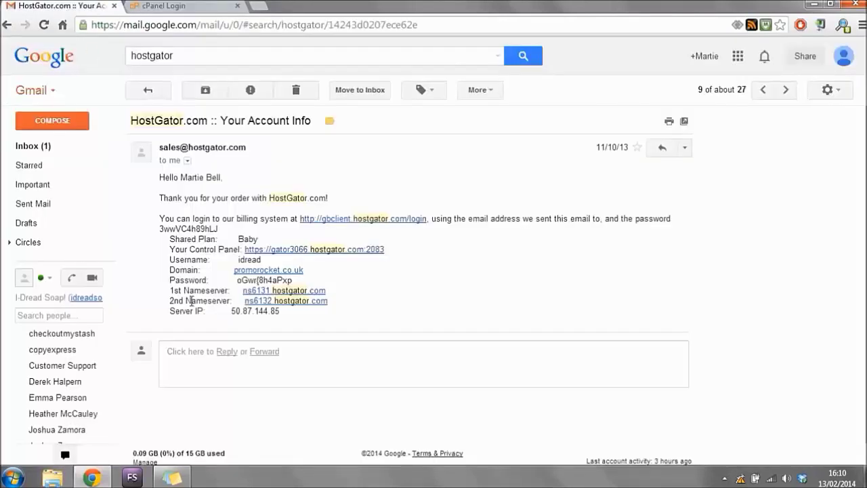
left_click_drag(263, 260, 240, 259)
right_click(241, 260)
left_click(251, 272)
left_click(204, 8)
left_click(401, 217)
double_click(378, 213)
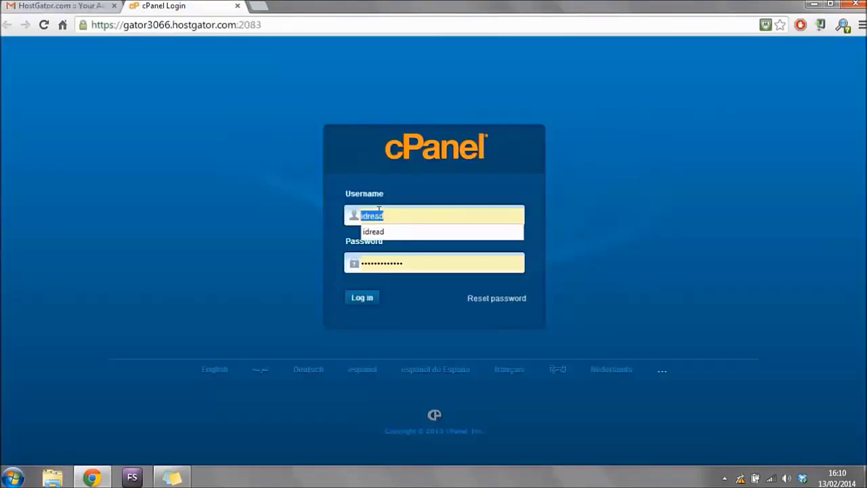
right_click(379, 212)
left_click(423, 269)
Copy the emailed password into the cPanel login form and log in.
left_click(92, 8)
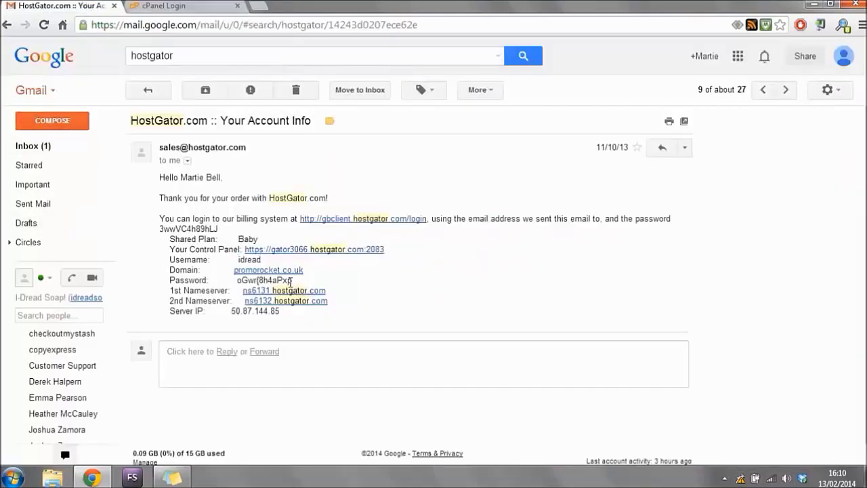
left_click_drag(291, 282, 237, 280)
right_click(254, 279)
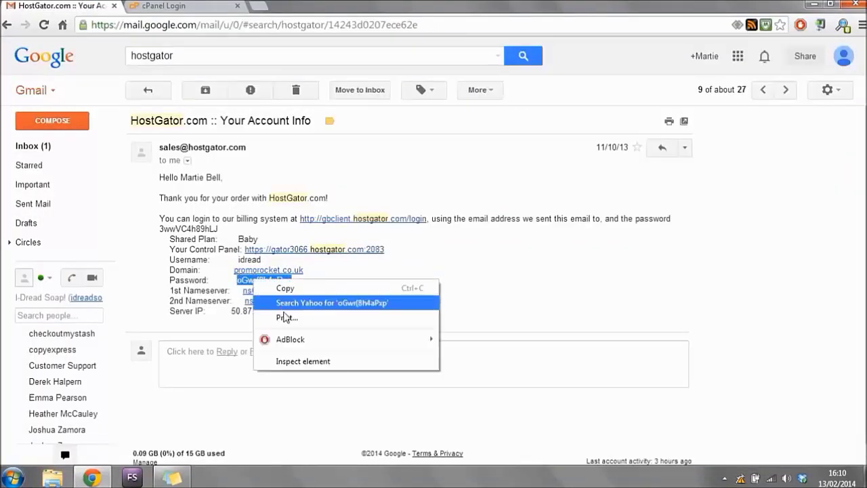
left_click(290, 288)
left_click(161, 8)
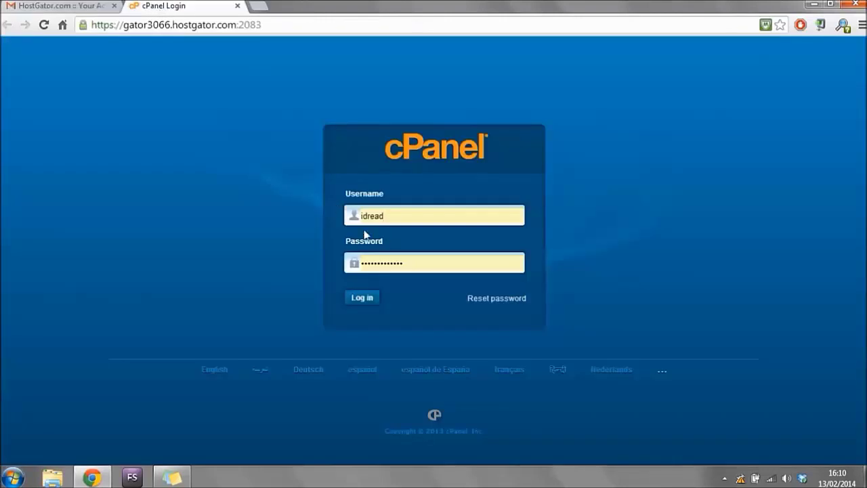
double_click(426, 265)
right_click(392, 268)
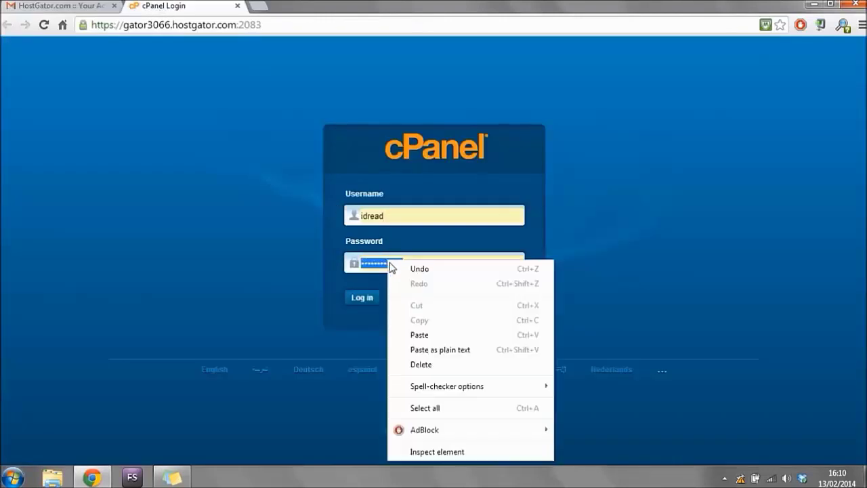
left_click(419, 335)
left_click(363, 299)
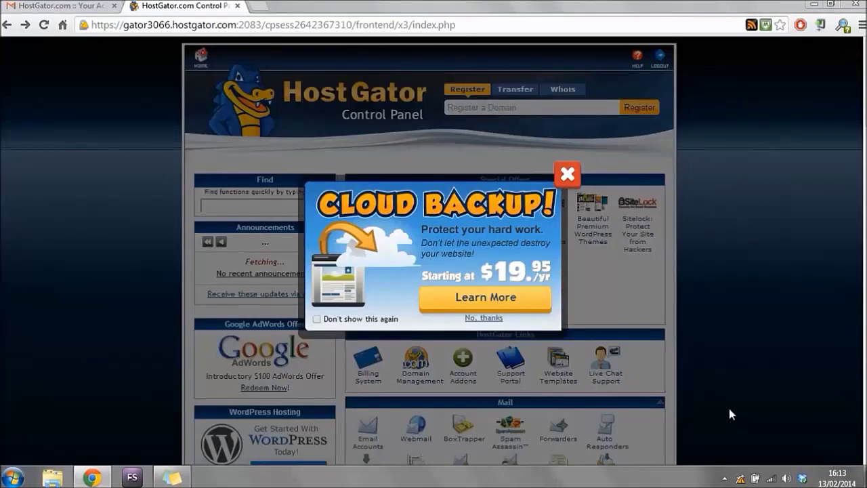
Dismiss the Cloud Backup advert and open QuickInstall under Software/Services.
left_click(576, 174)
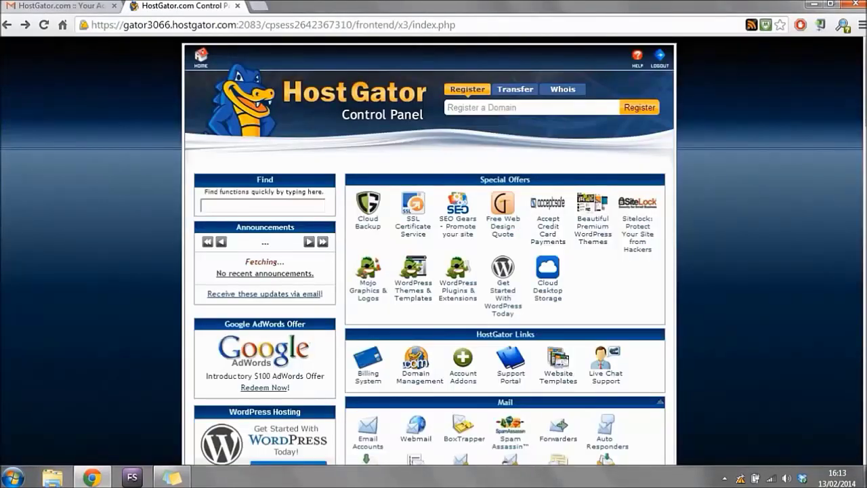
scroll(434, 250, "down", 10)
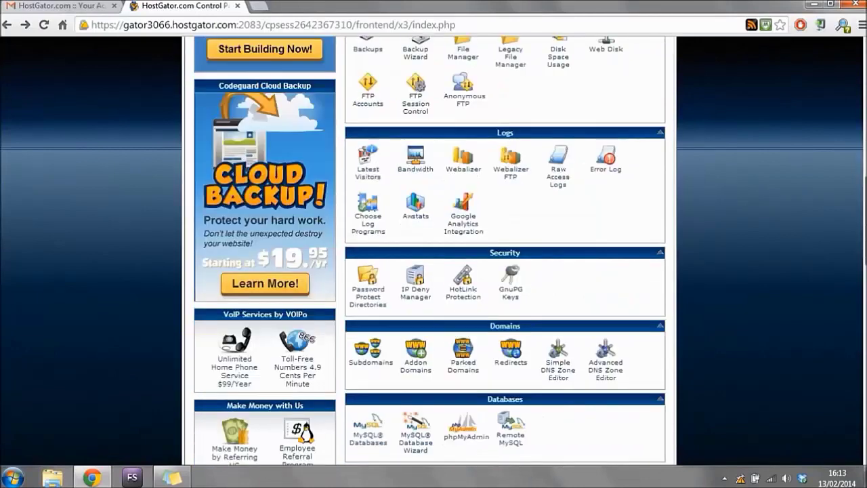
scroll(546, 234, "down", 5)
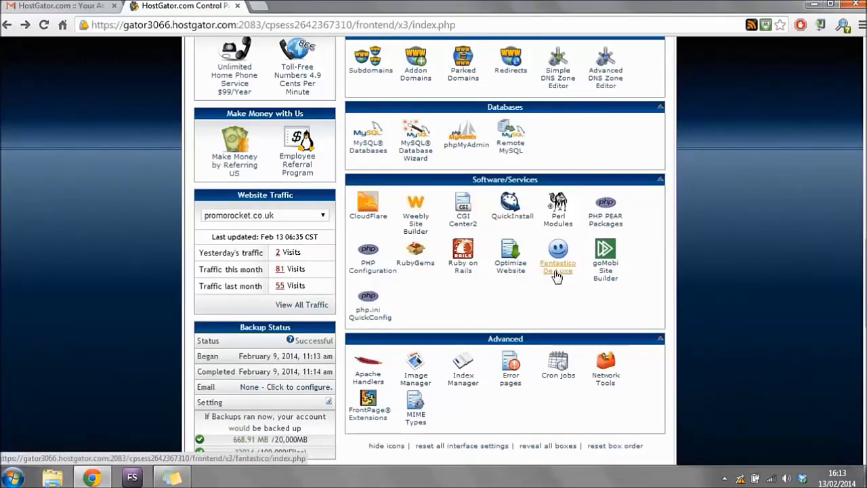
left_click(515, 218)
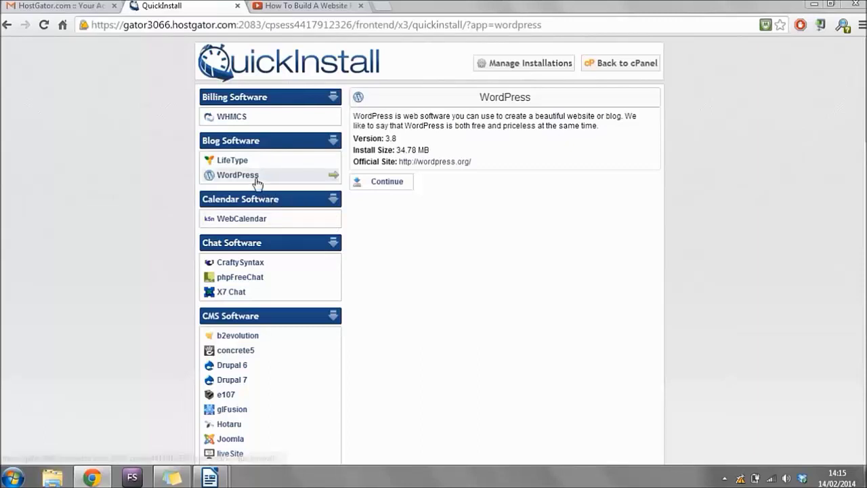
Start the WordPress setup, filling the admin email and blog title 'Your Website Name'.
left_click(395, 181)
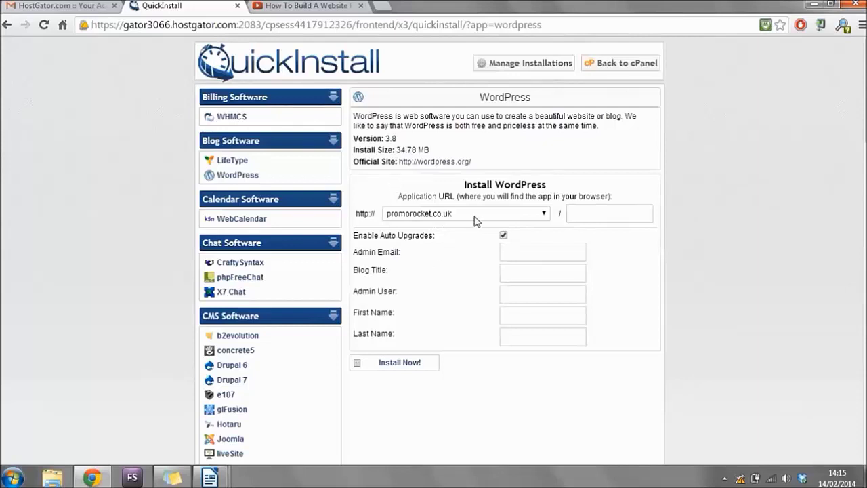
left_click(605, 214)
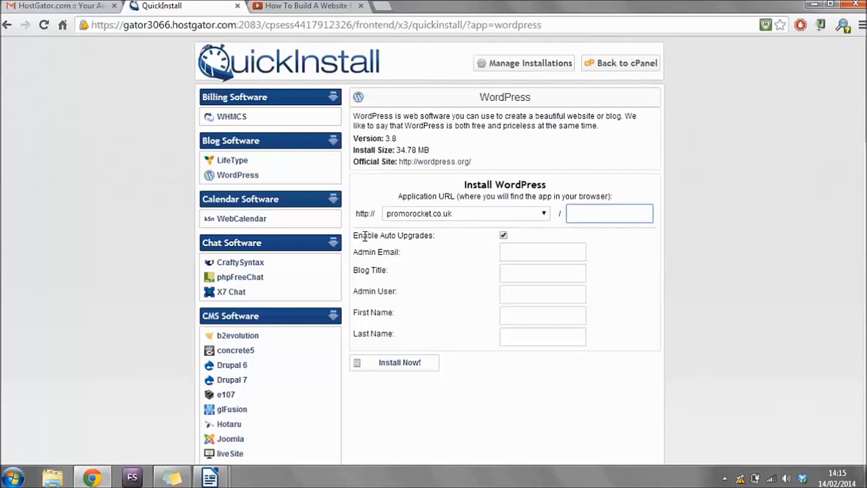
left_click(507, 251)
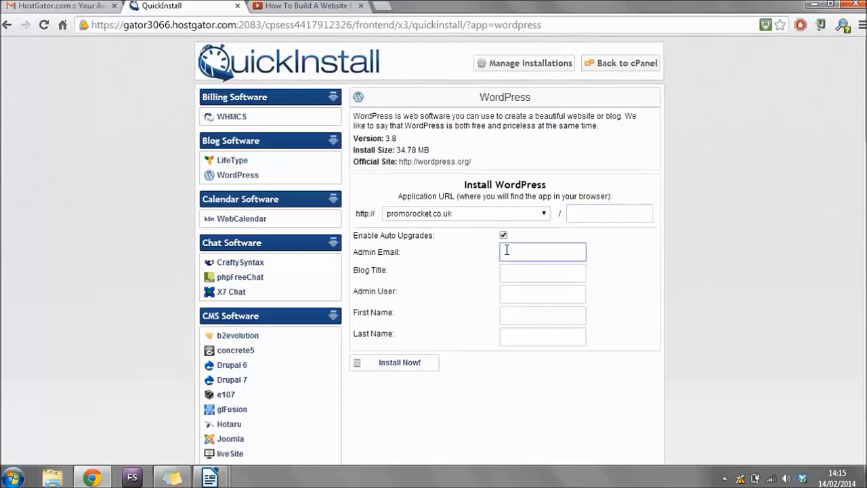
type("c")
key("Down")
key("Down")
key("Return")
left_click(519, 277)
type("Your")
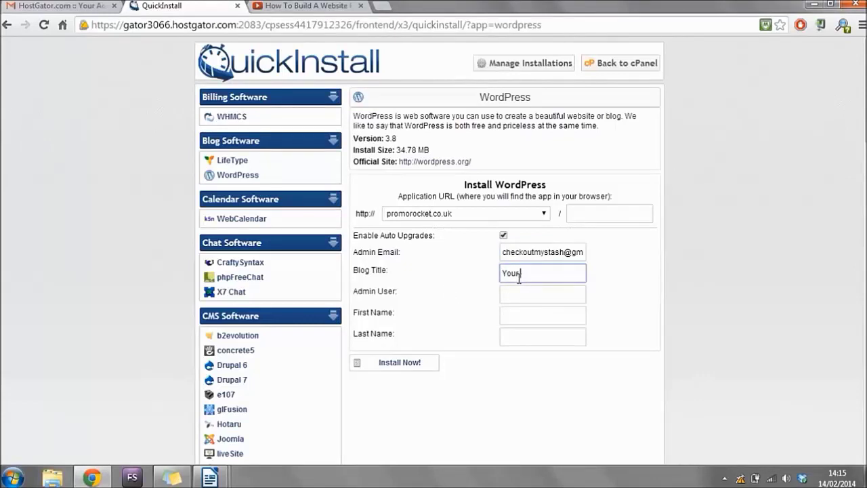
type(" Website Name")
Set admin user 'Admin', enter the first and last name, and start installing.
left_click(523, 291)
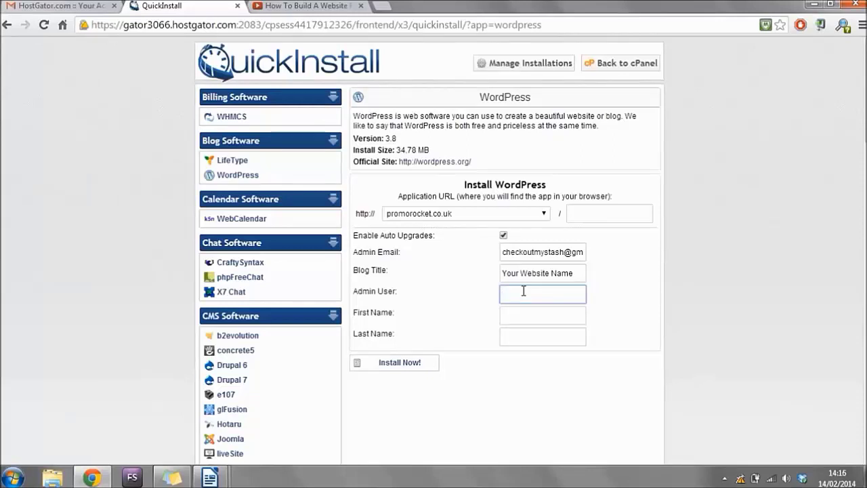
type("Admin")
left_click(522, 314)
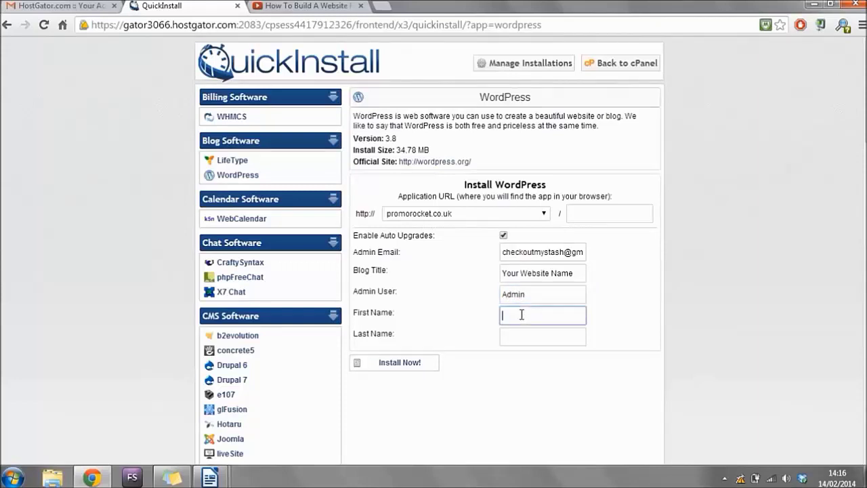
key("Tab")
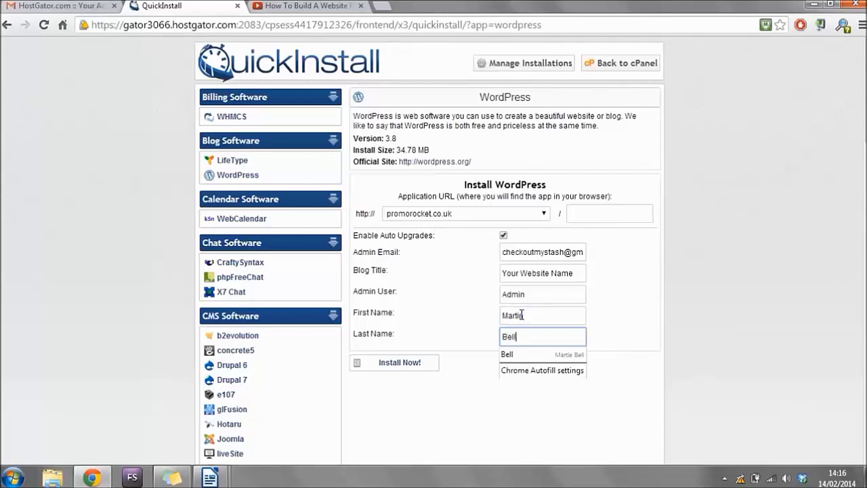
left_click(405, 364)
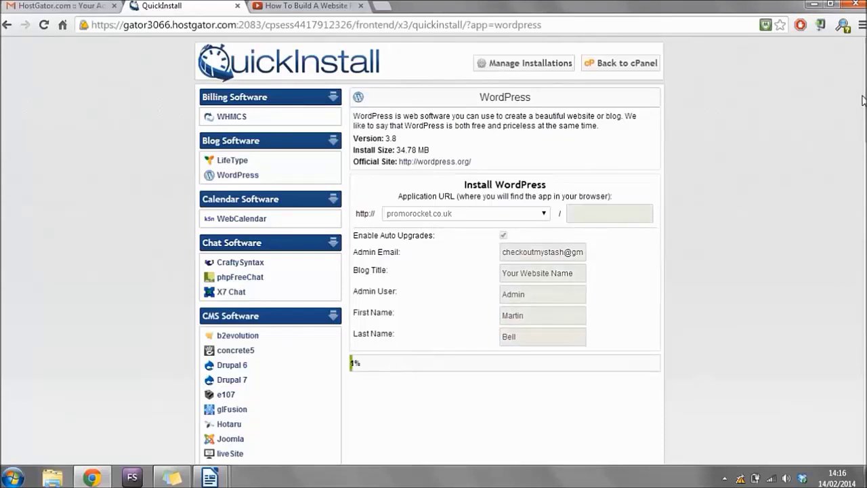
Scroll to the Congratulations panel showing the wp-admin address, username Admin and generated password.
scroll(504, 271, "down", 2)
scroll(429, 250, "down", 1)
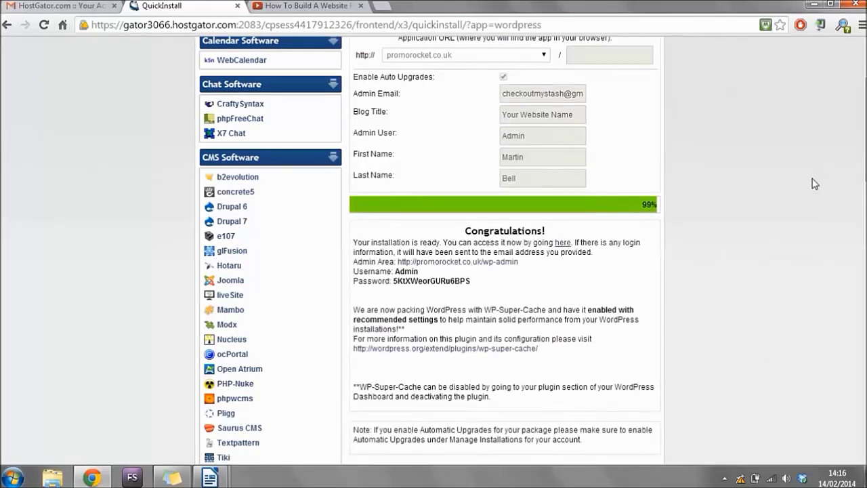
scroll(434, 251, "down", 2)
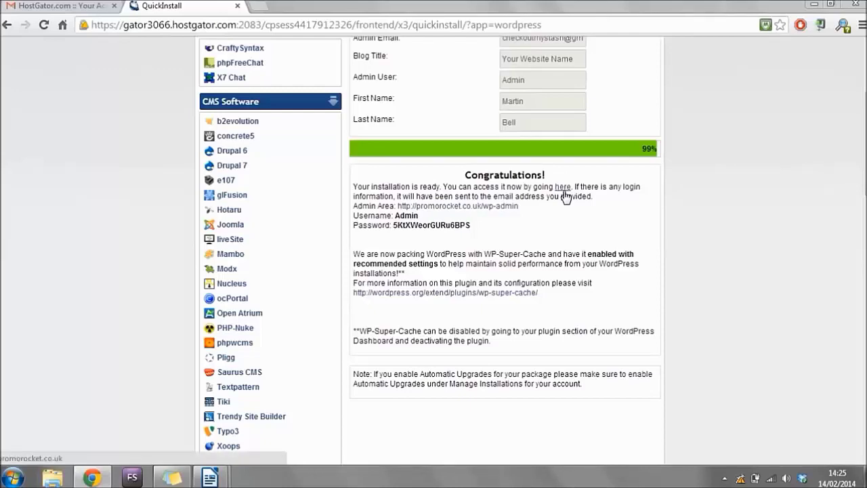
left_click(564, 187)
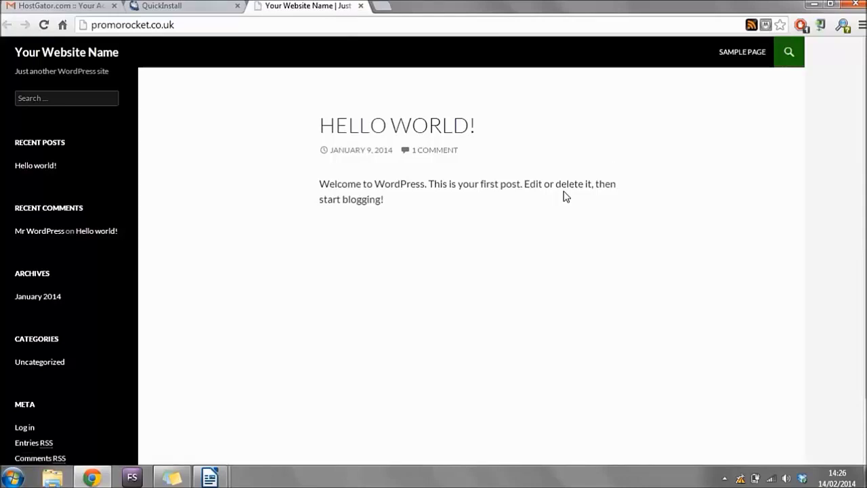
scroll(865, 223, "down", 1)
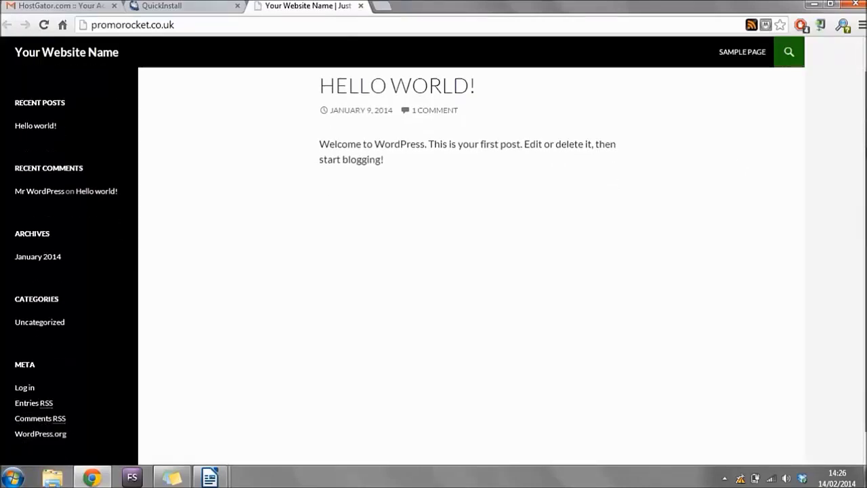
scroll(864, 193, "down", 1)
scroll(864, 194, "up", 2)
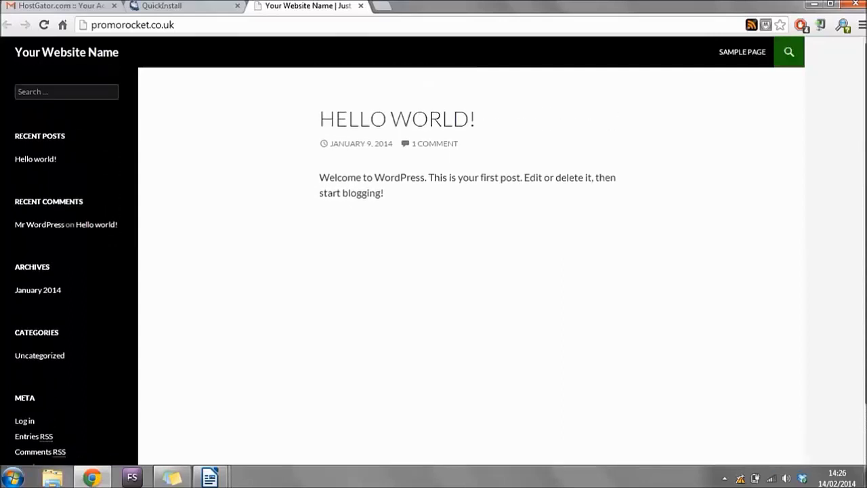
scroll(865, 193, "up", 1)
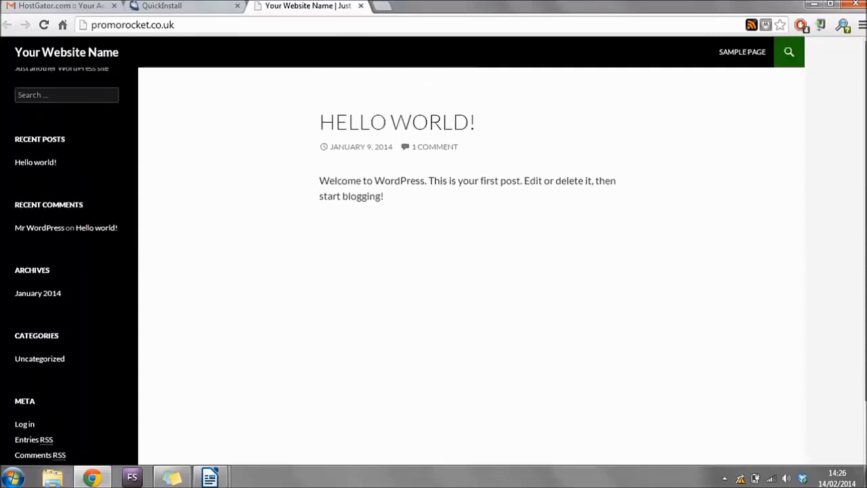
left_click(46, 166)
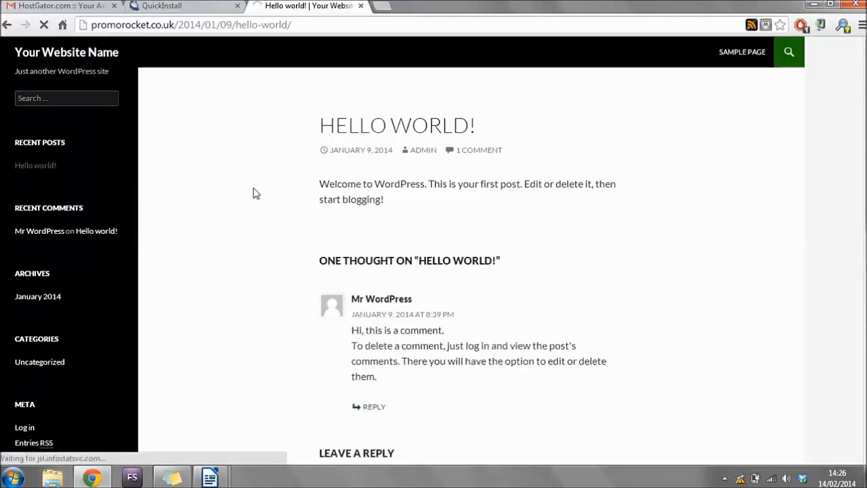
scroll(257, 195, "down", 8)
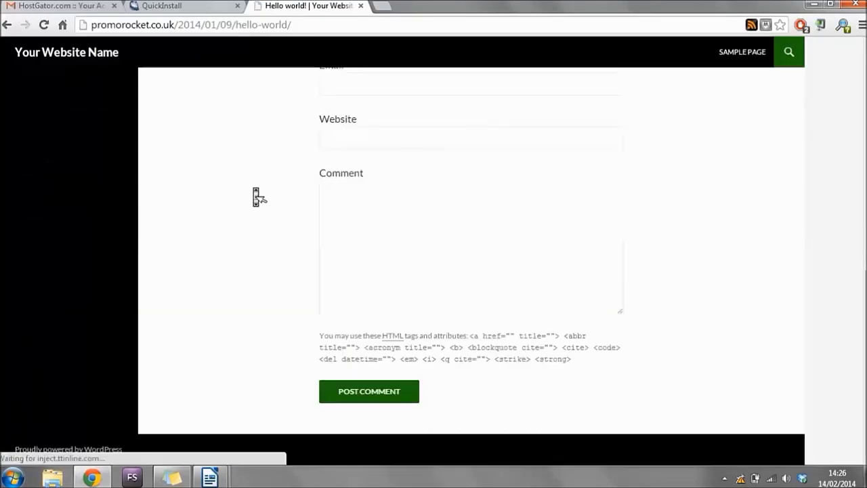
scroll(256, 197, "up", 10)
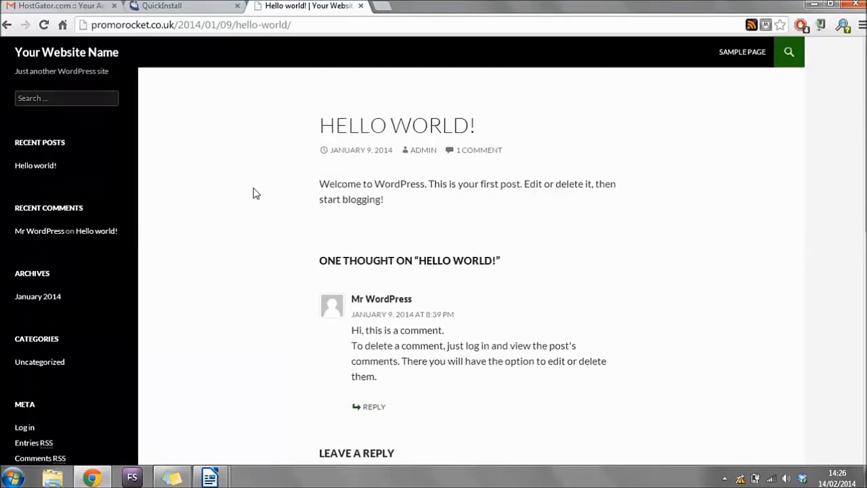
left_click(45, 53)
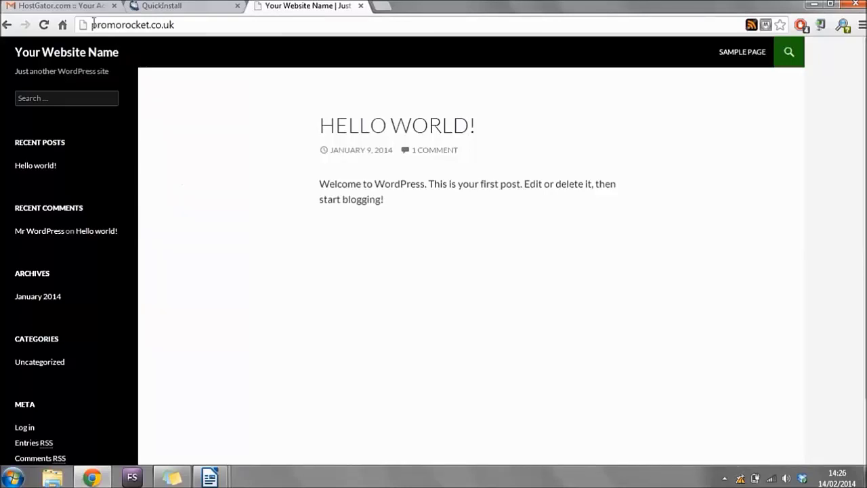
Load promorocket.co.uk/wp-admin to reach the WordPress login page, then return to the QuickInstall details.
left_click_drag(93, 24, 176, 24)
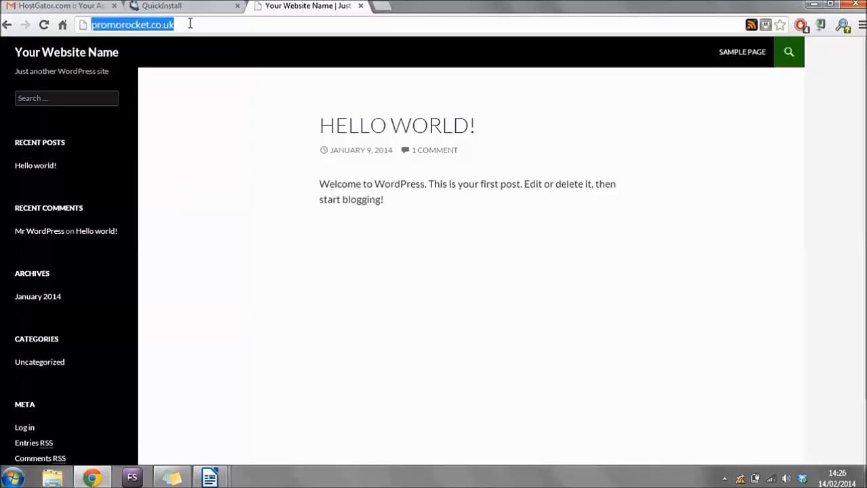
left_click(190, 24)
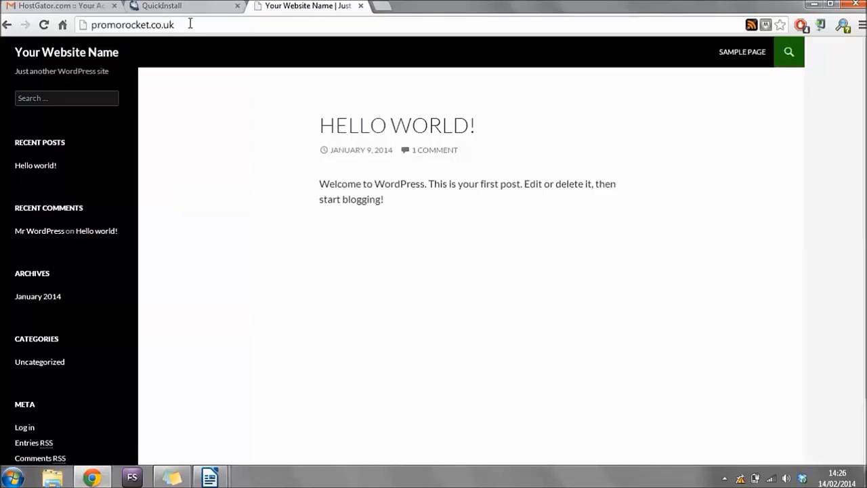
type("/")
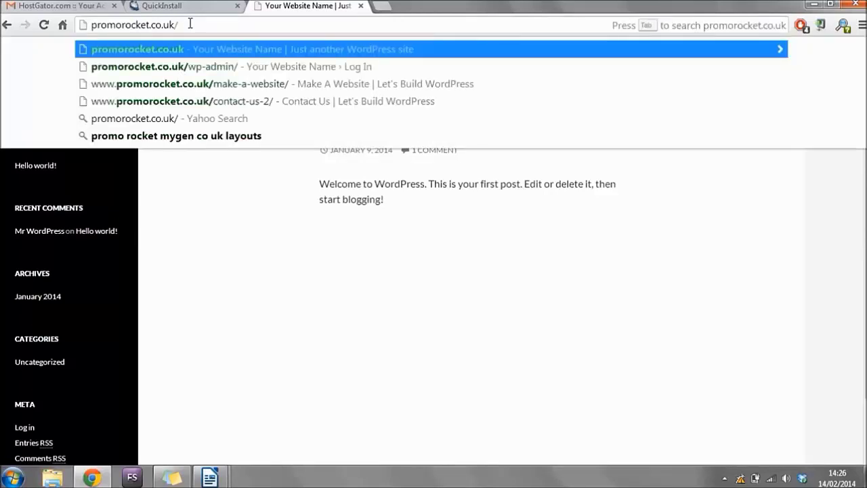
type("wp-a")
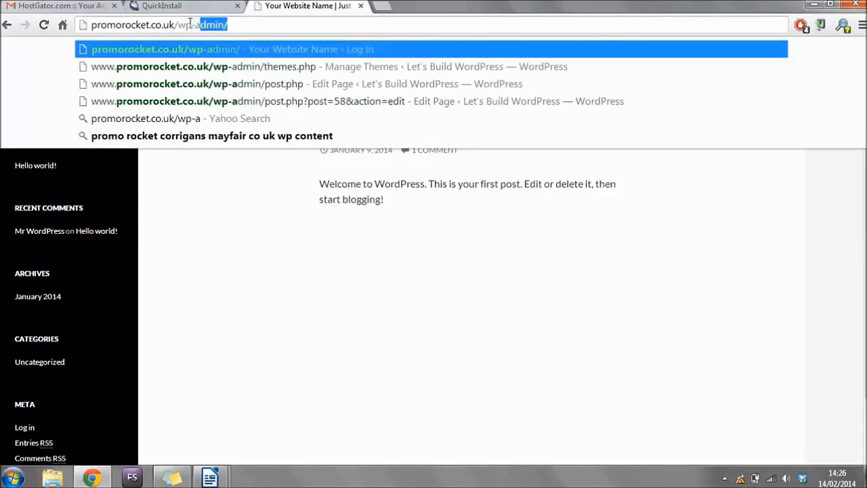
type("dmin")
key("Return")
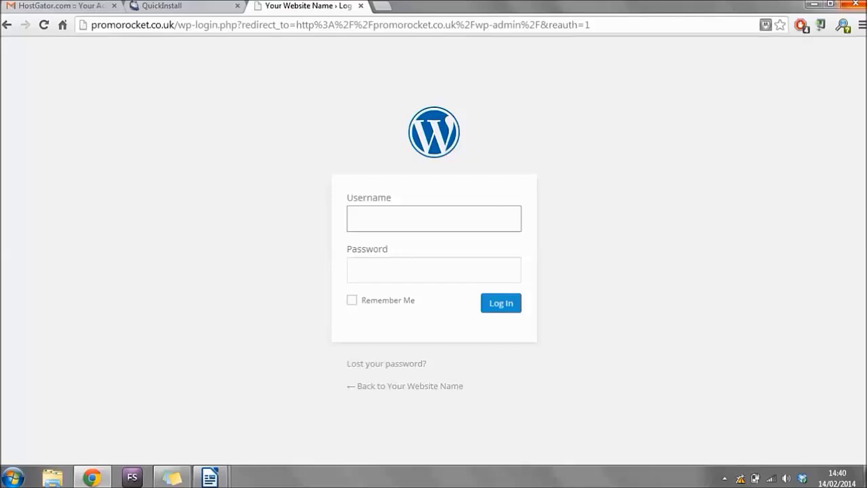
left_click(184, 7)
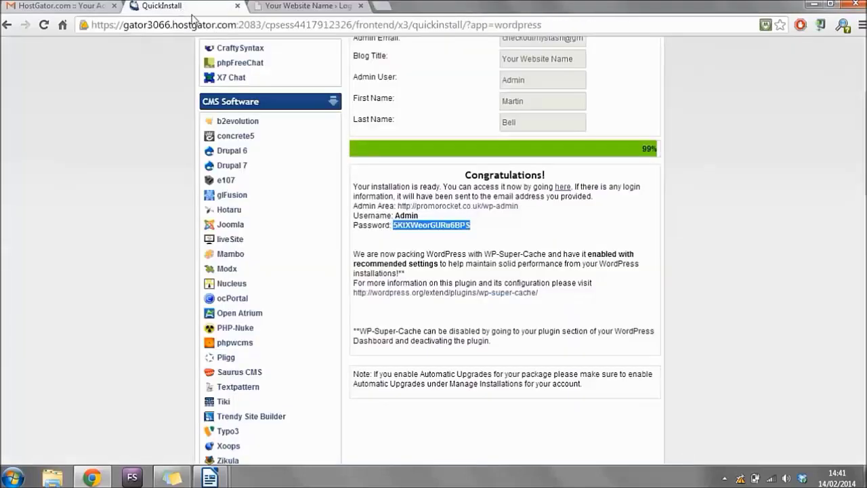
Copy the username Admin from QuickInstall and paste it into the WordPress login Username field.
left_click(422, 223)
left_click_drag(419, 215, 395, 216)
right_click(403, 214)
left_click(421, 222)
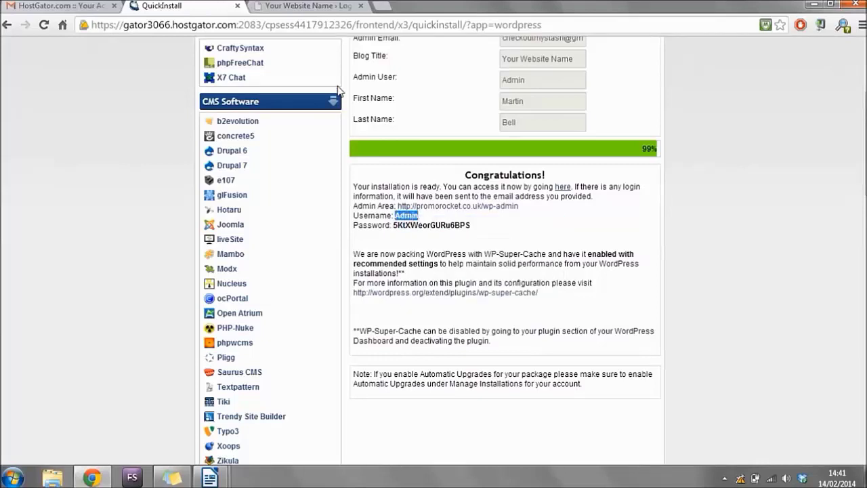
left_click(310, 4)
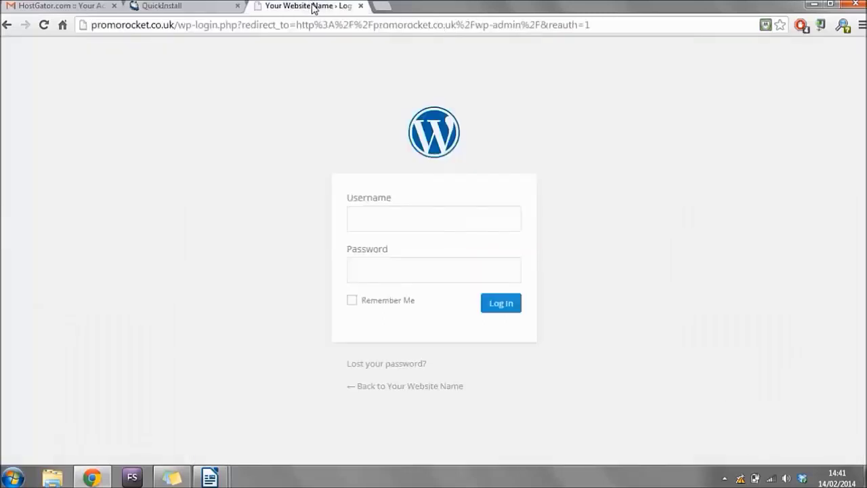
left_click(425, 208)
key("ctrl+v")
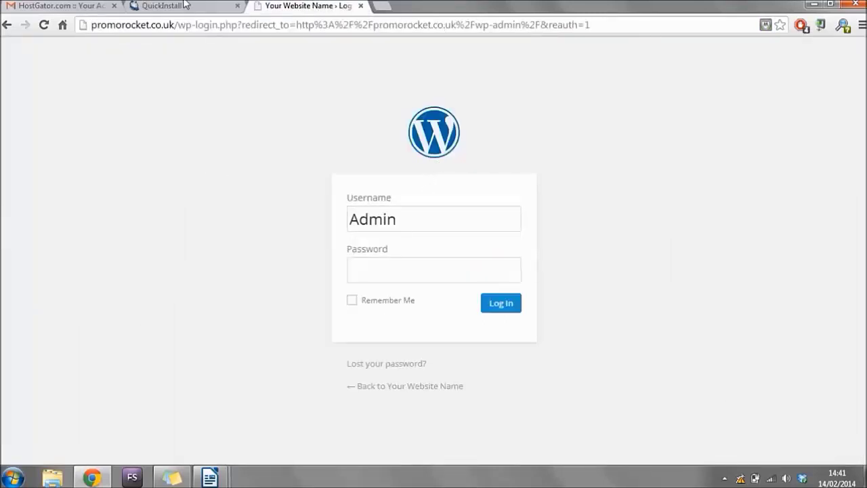
Copy the generated admin password into the login Password field and log in.
left_click(184, 5)
double_click(431, 225)
right_click(458, 229)
left_click(469, 231)
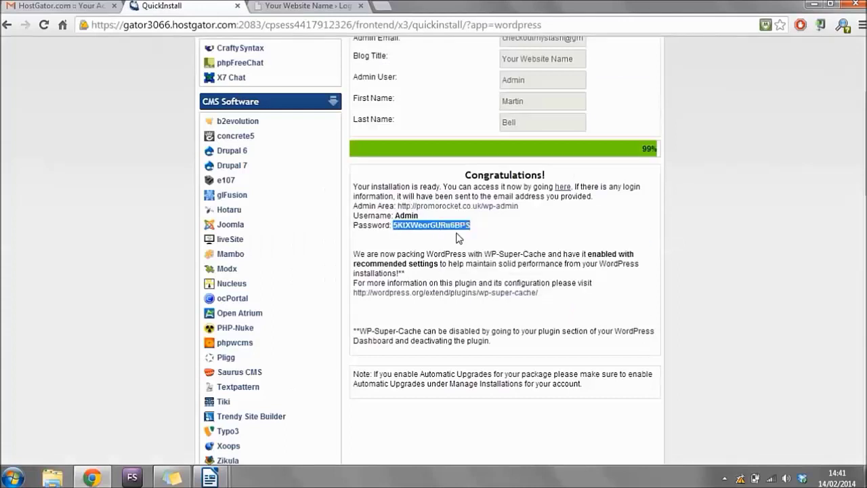
left_click(285, 8)
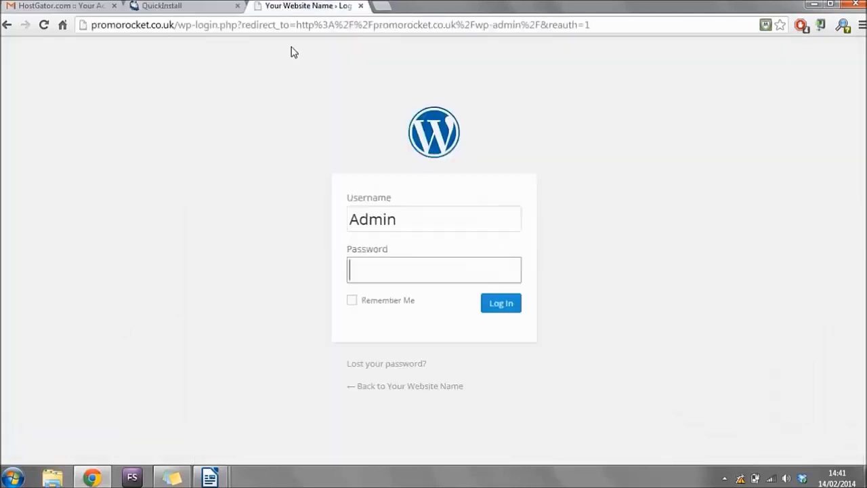
left_click(381, 266)
key("ctrl+v")
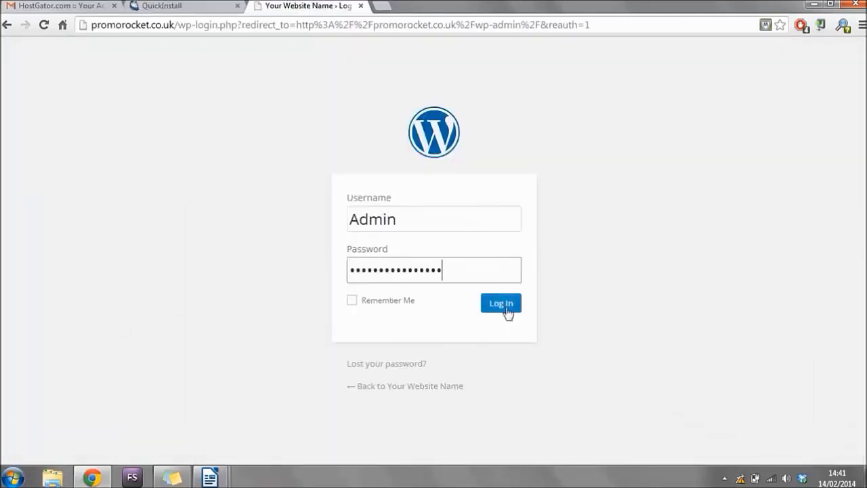
left_click(507, 310)
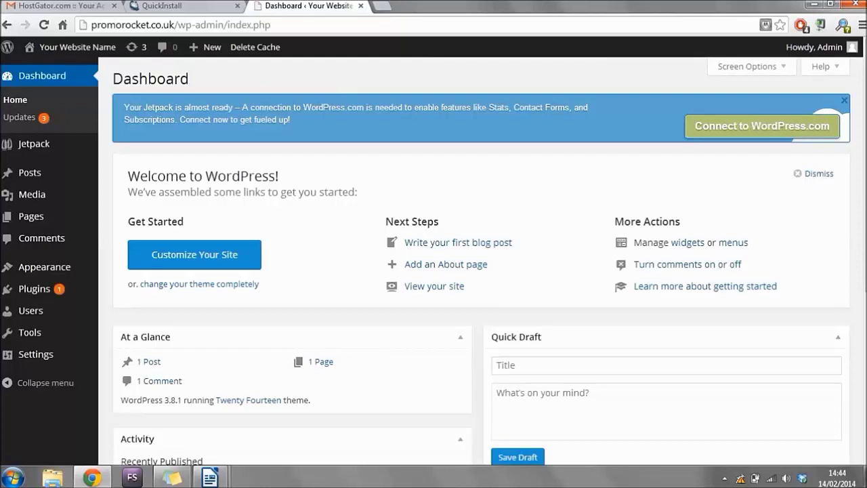
Open the Admin user's profile for editing from the WordPress Users list.
left_click(173, 6)
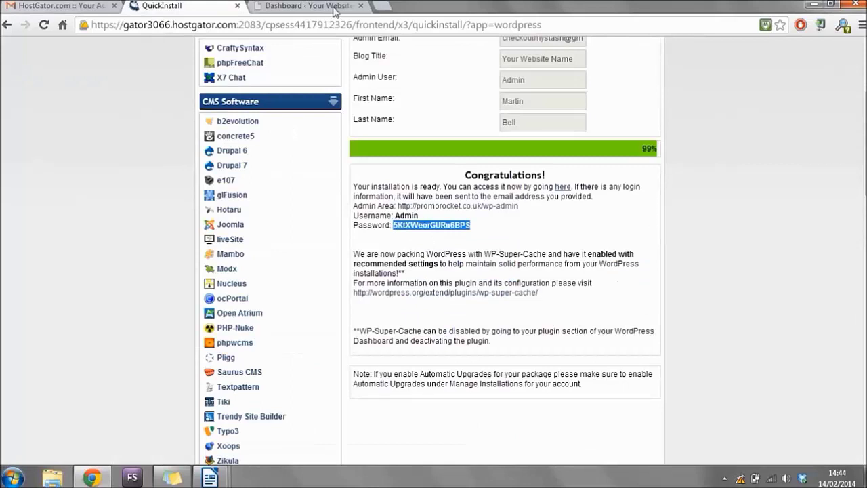
left_click(322, 5)
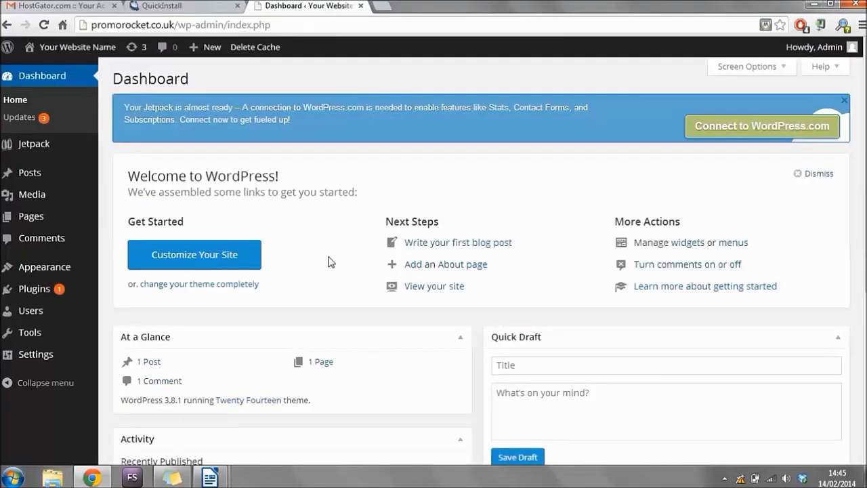
left_click(44, 312)
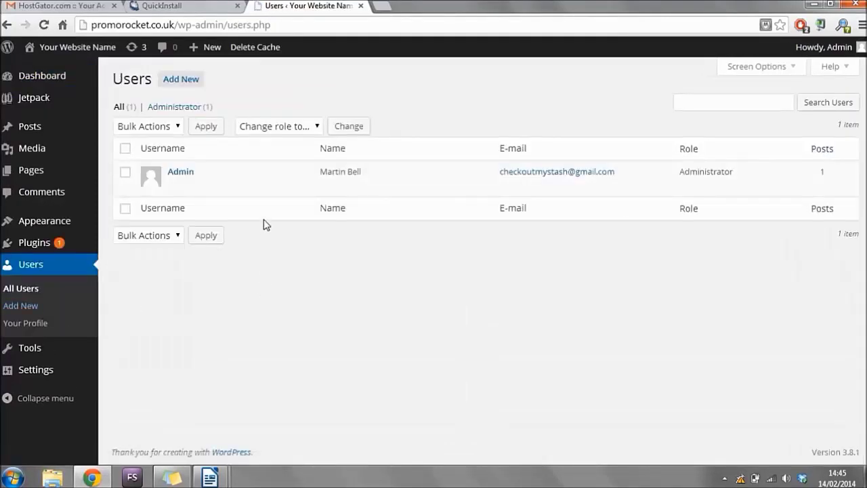
mouse_move(193, 176)
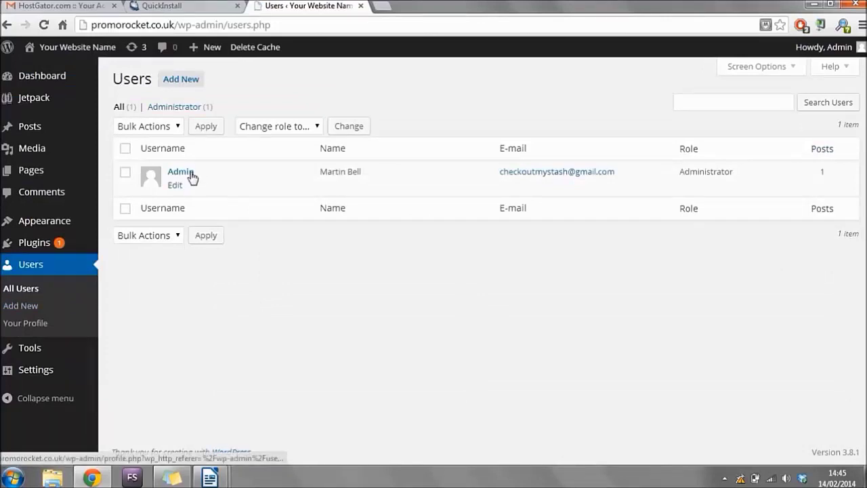
left_click(177, 190)
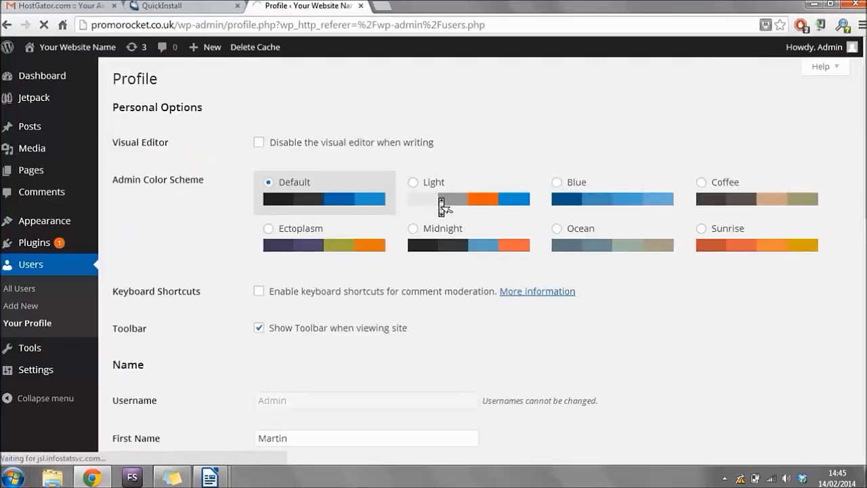
Enter and repeat a new password for Admin, update the profile, and go to the Dashboard.
scroll(442, 207, "down", 8)
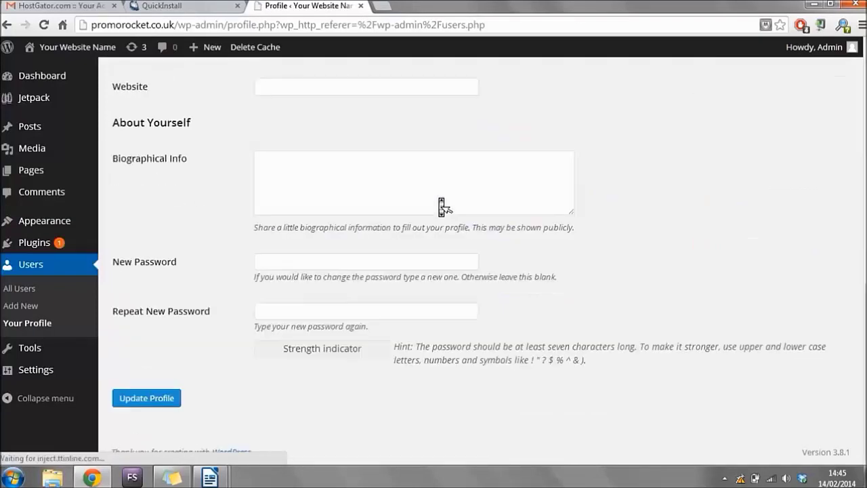
left_click(295, 264)
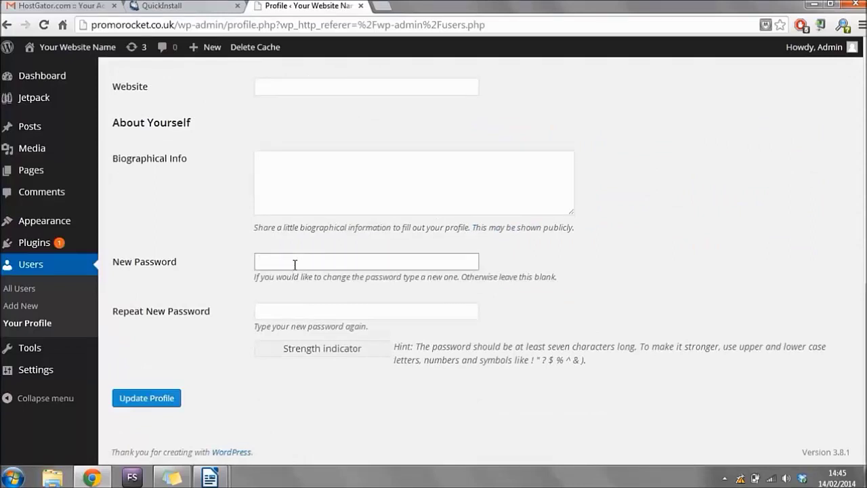
type("***")
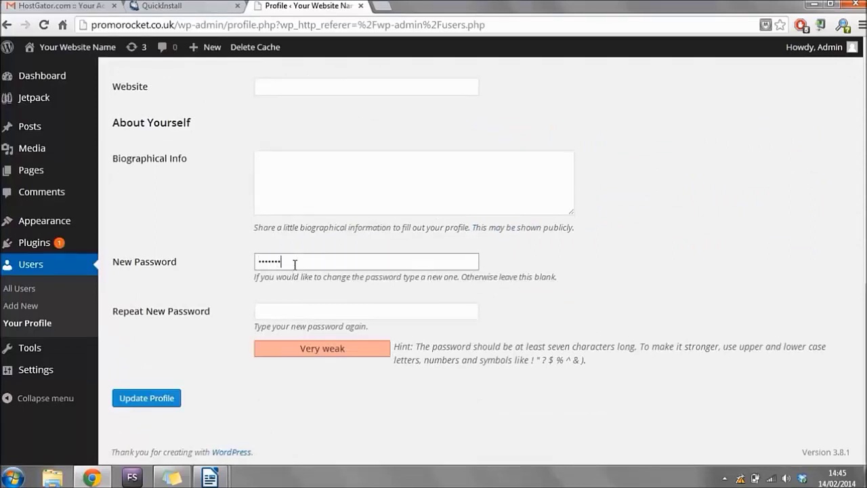
type("**********")
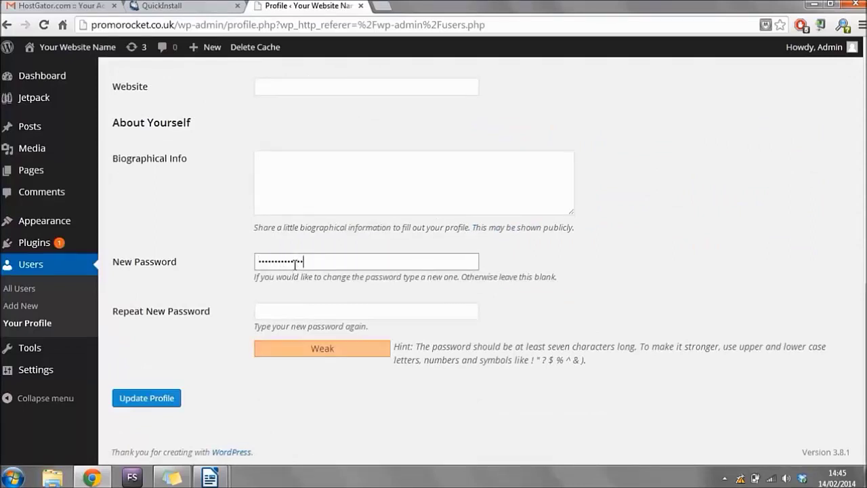
type("*")
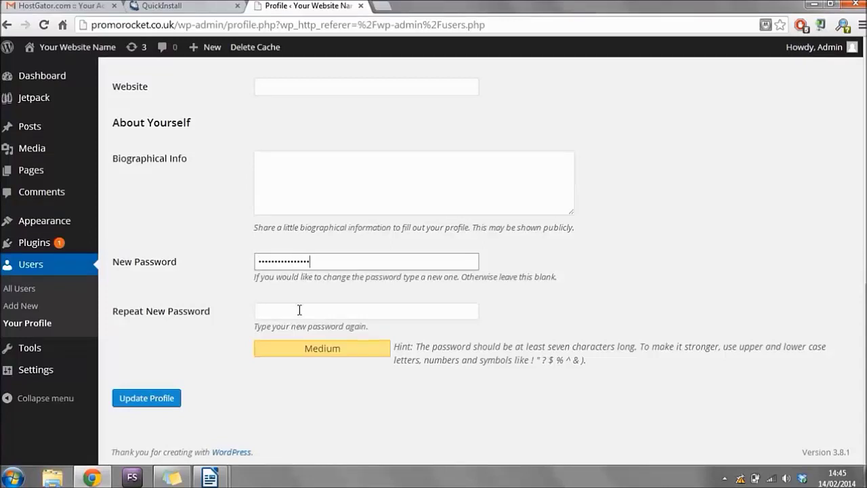
left_click(299, 310)
type("***")
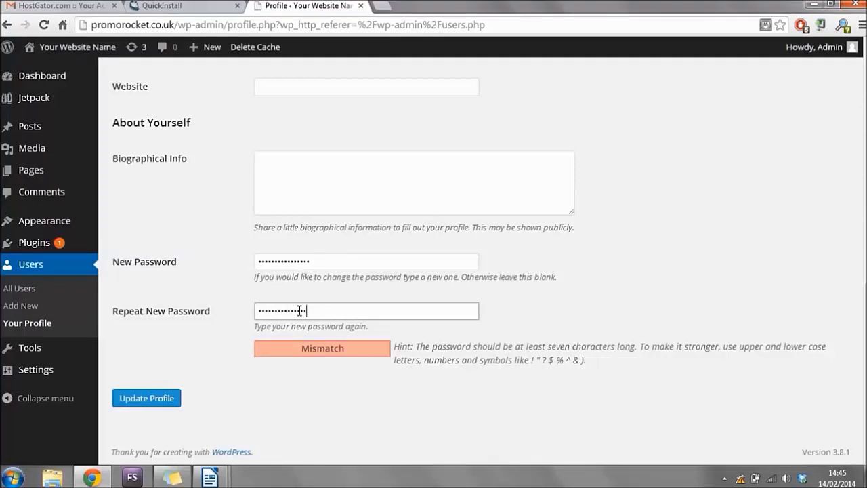
type("*")
left_click(161, 399)
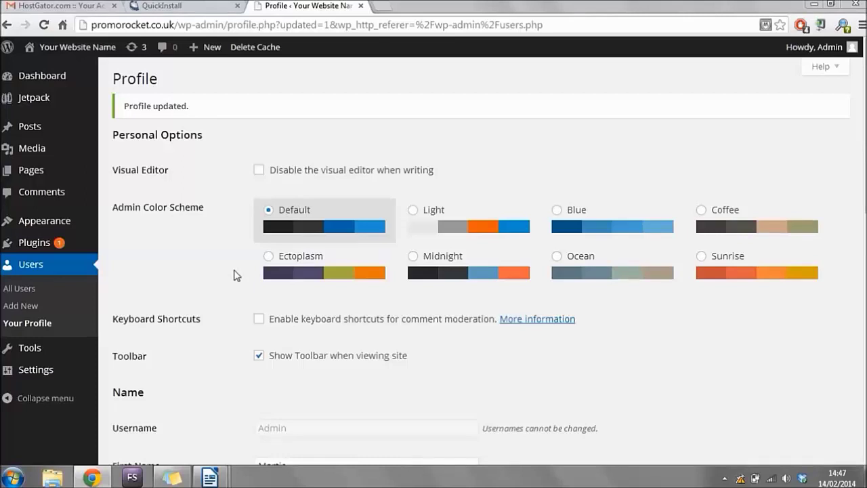
left_click(70, 82)
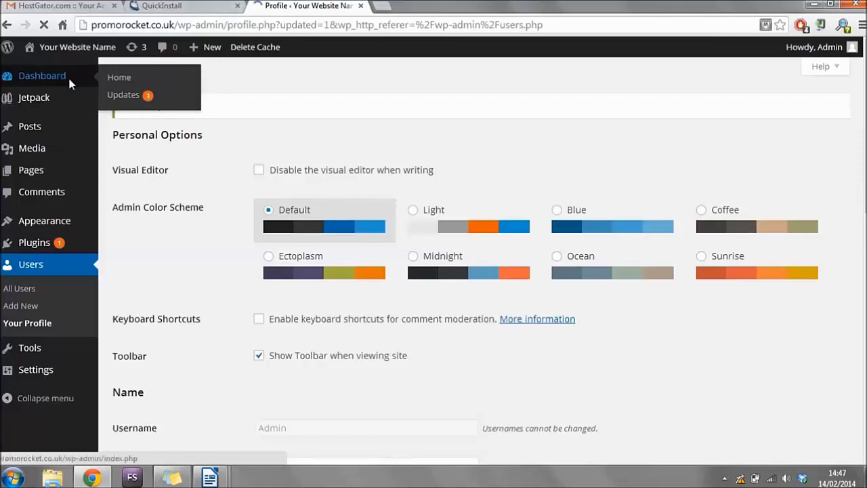